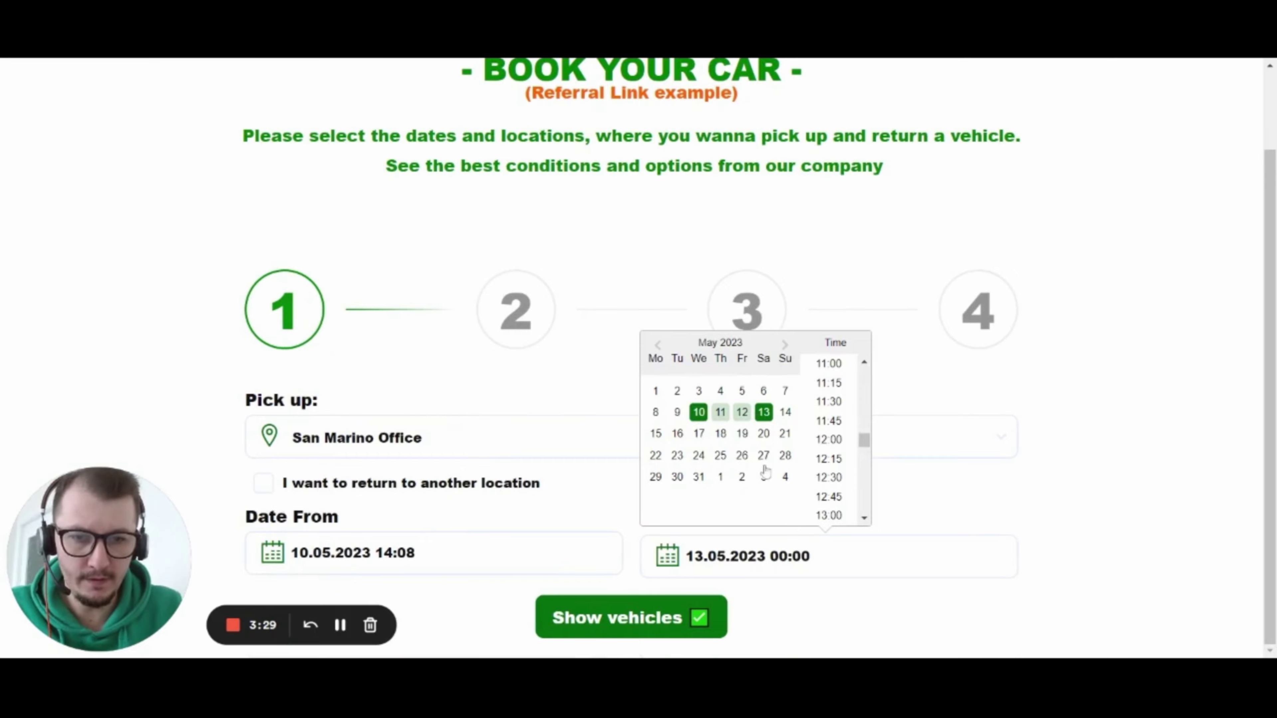
Step: Show the vehicles available for the selected dates and book the Bugatti Chiron
click(709, 618)
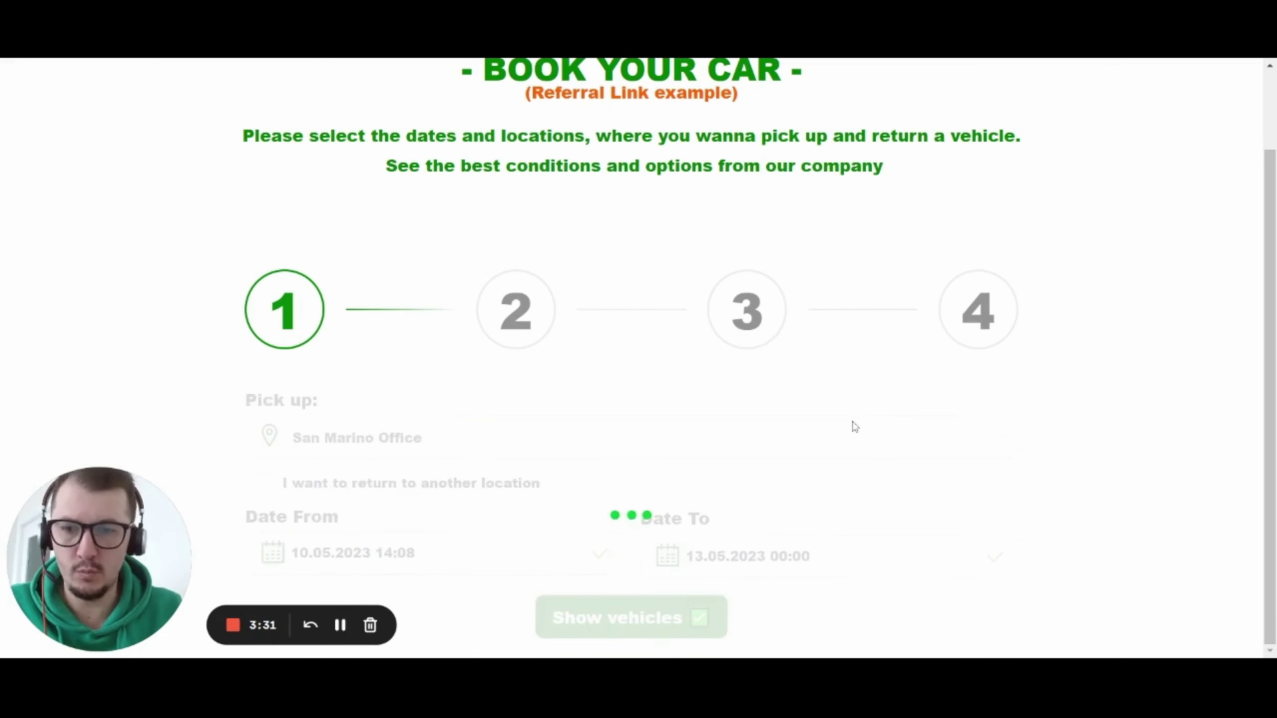
scroll(799, 402, down, 3)
scroll(802, 392, down, 10)
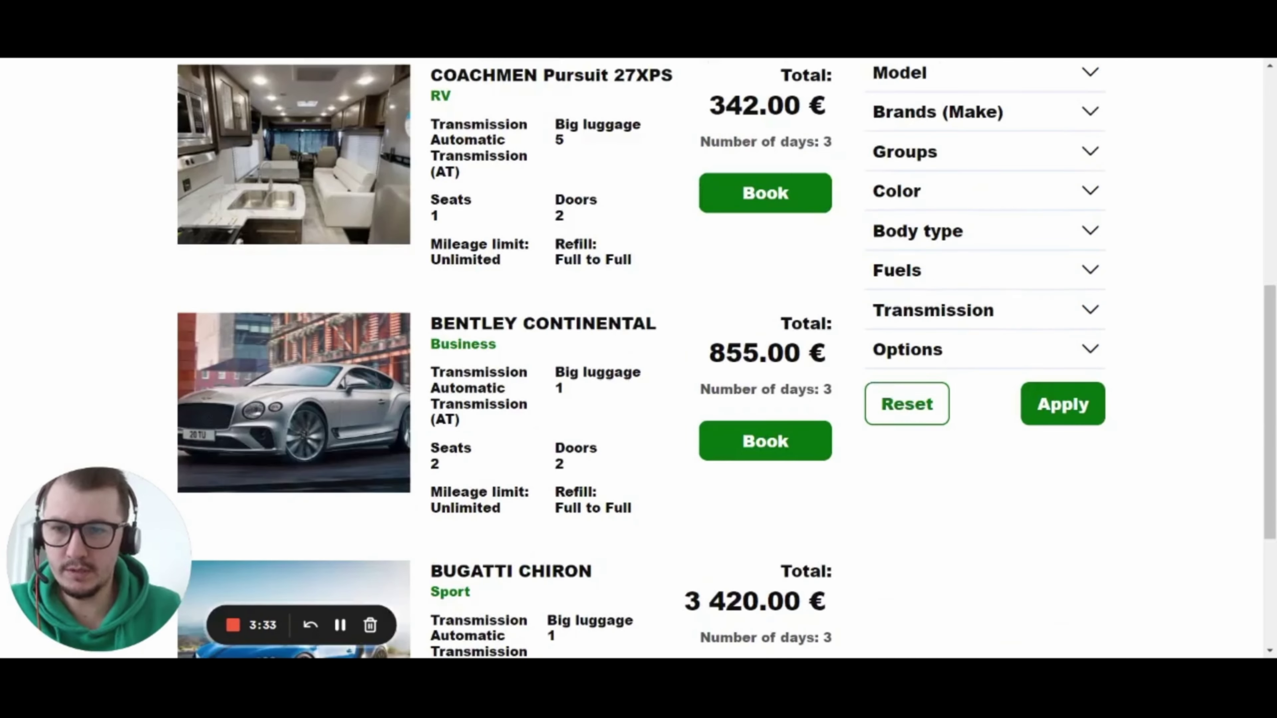
drag(377, 302, 593, 324)
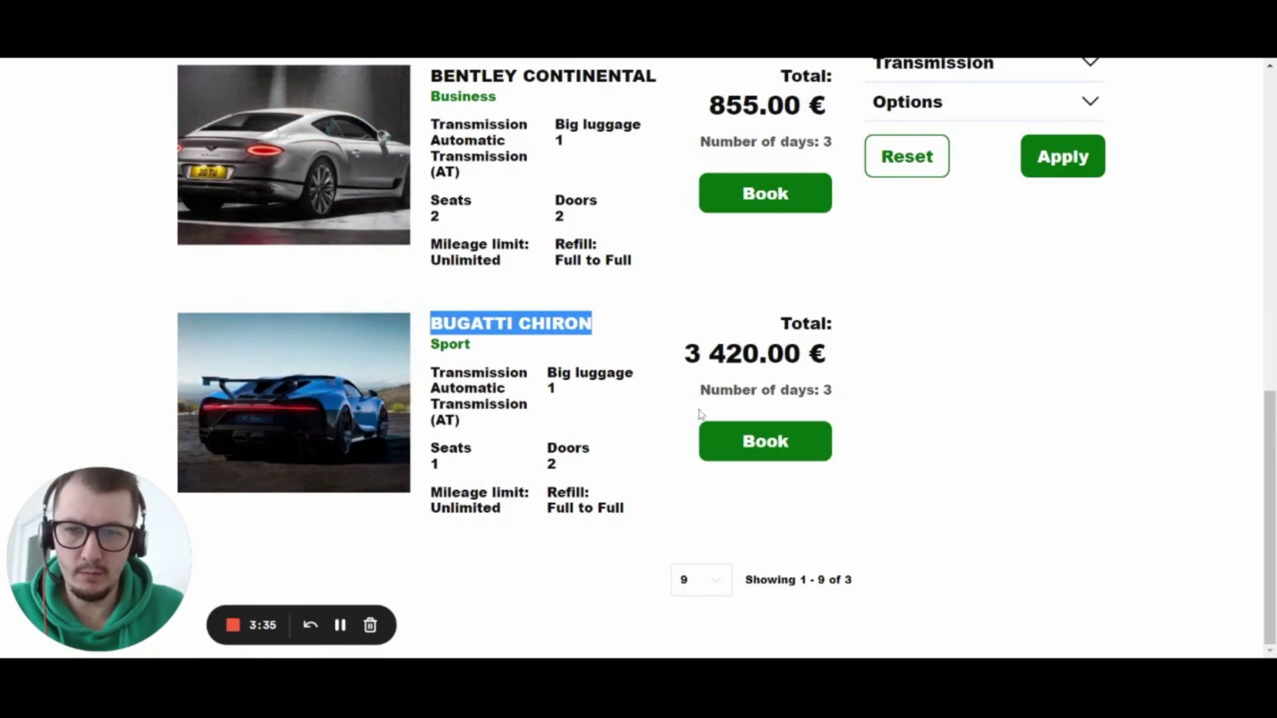
click(750, 437)
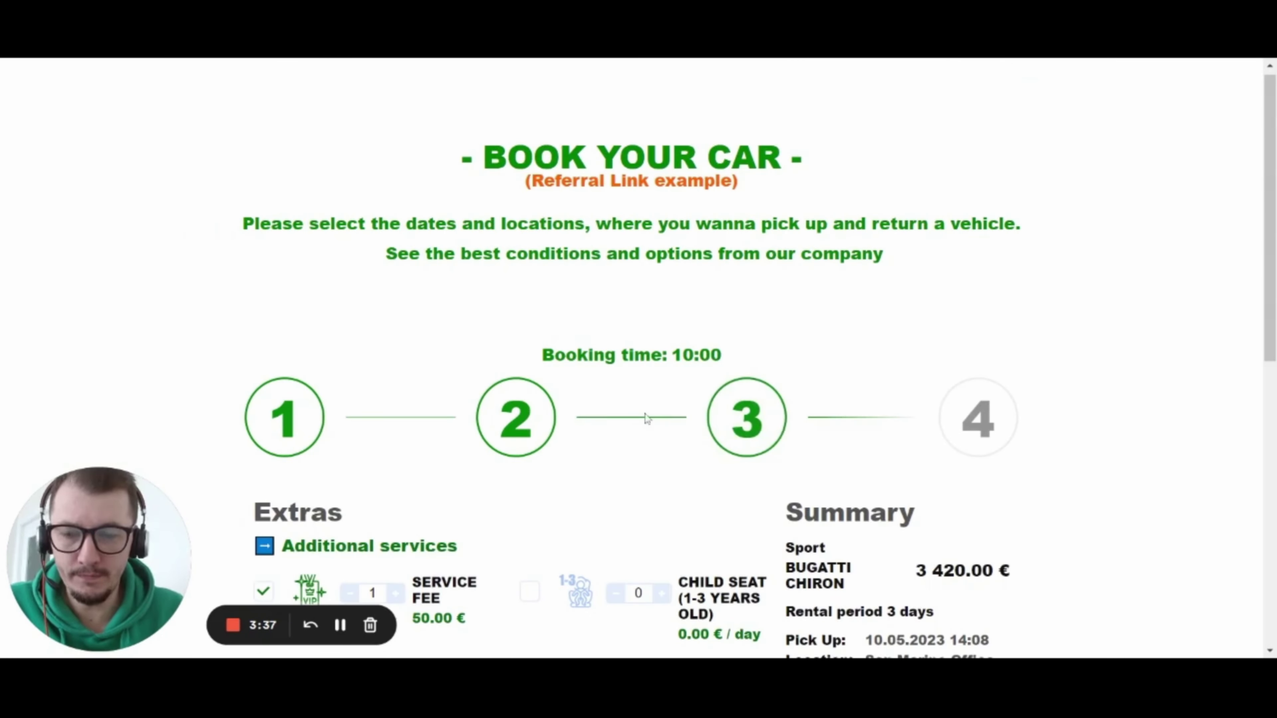
Step: Continue with the preselected extras and submit the main driver's e-mail address in the contact details
scroll(628, 415, down, 11)
click(507, 564)
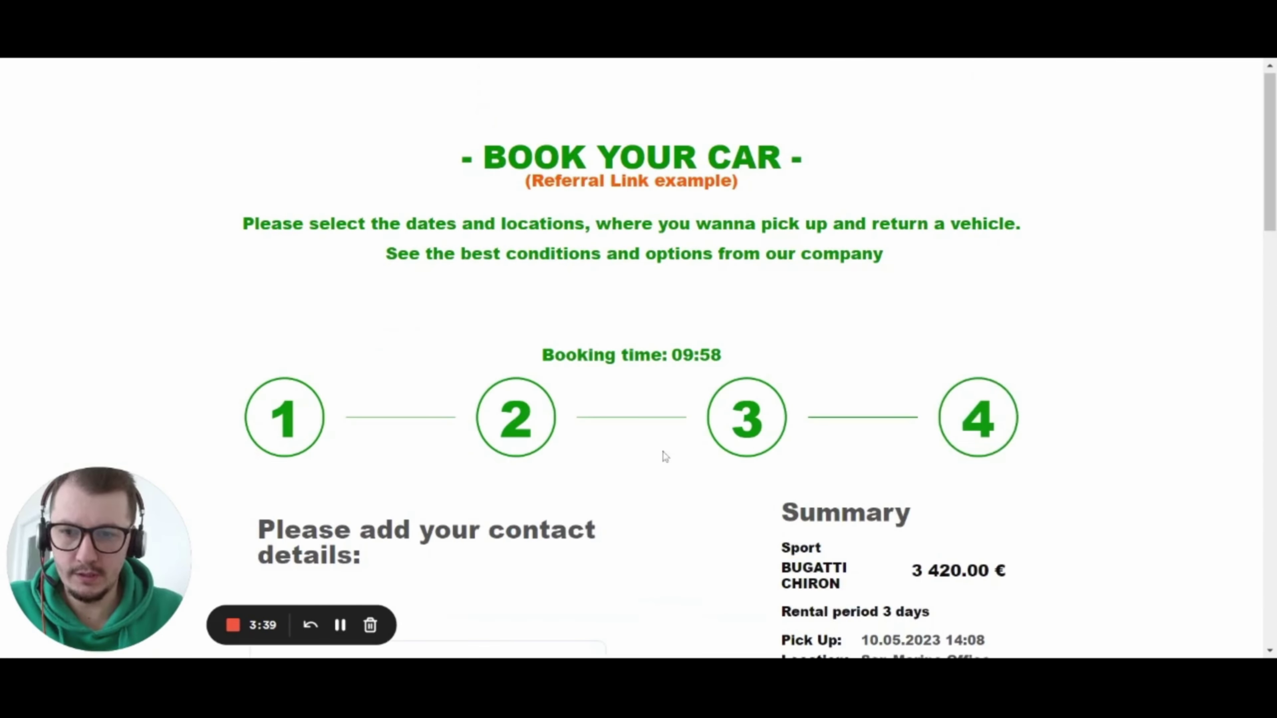
scroll(655, 427, down, 5)
key(Down)
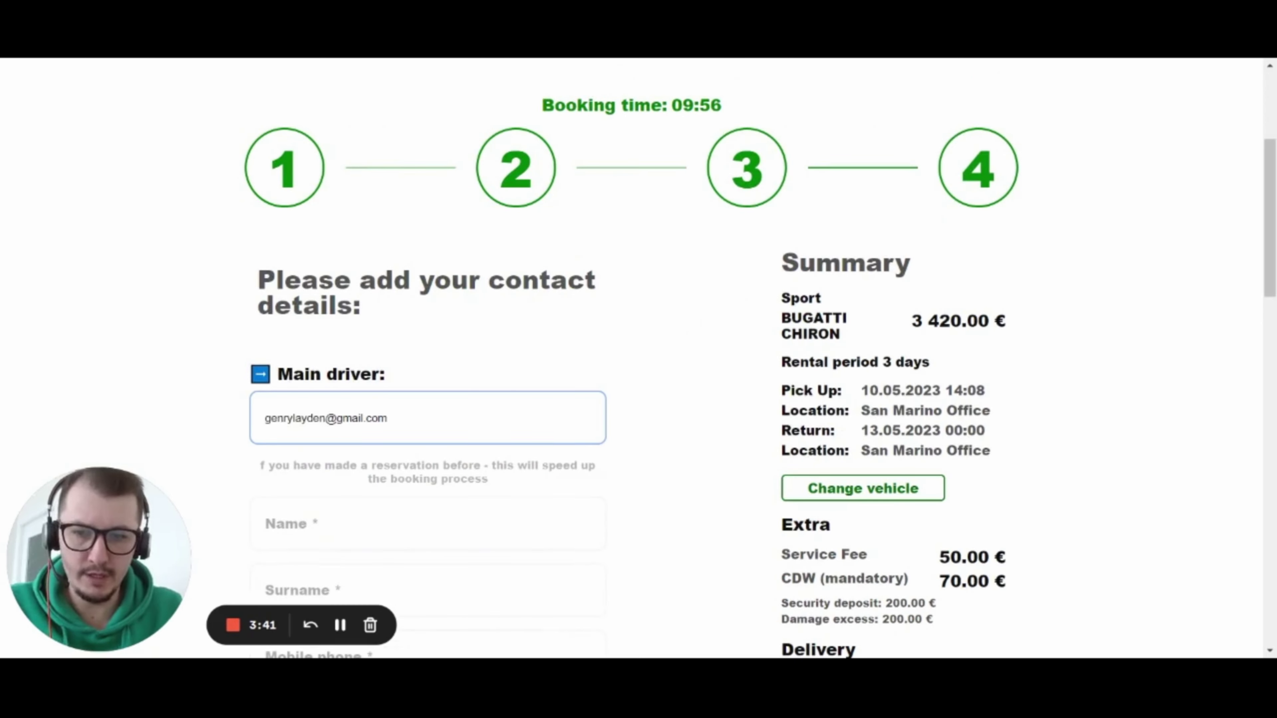
key(Return)
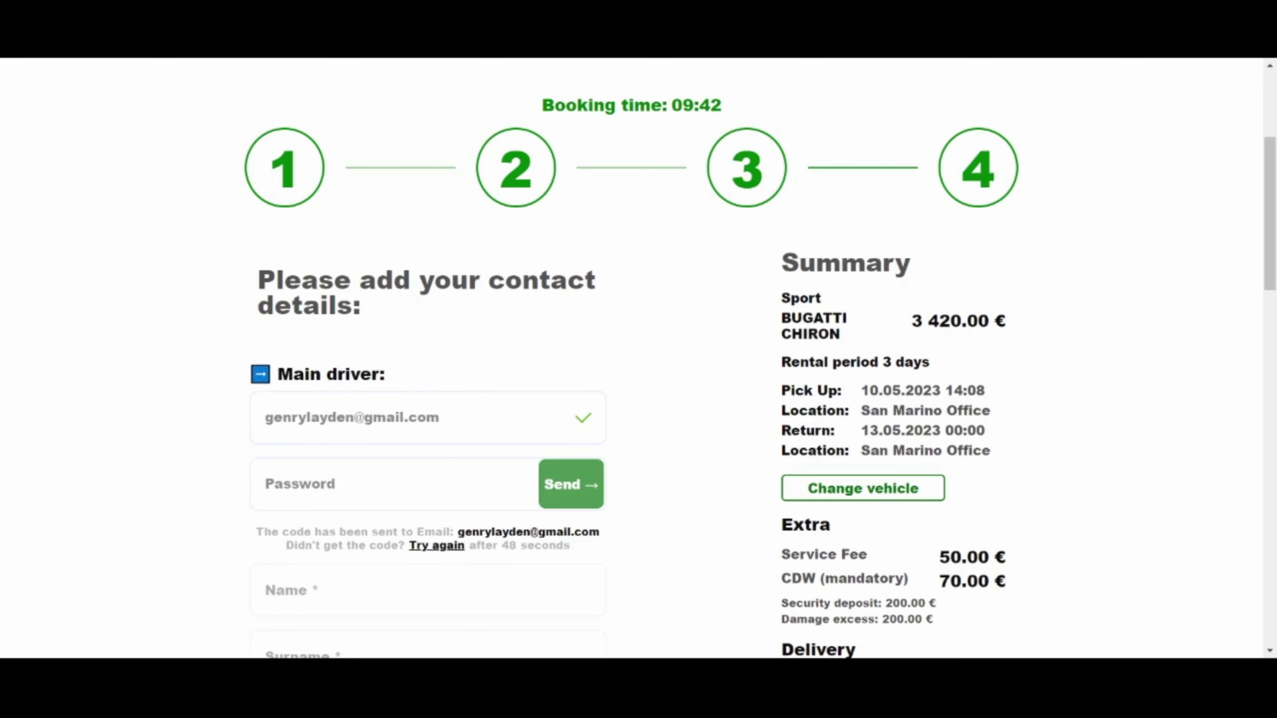
Step: Enter the password sent to the main driver's e-mail and submit it
click(402, 484)
key(ctrl+v)
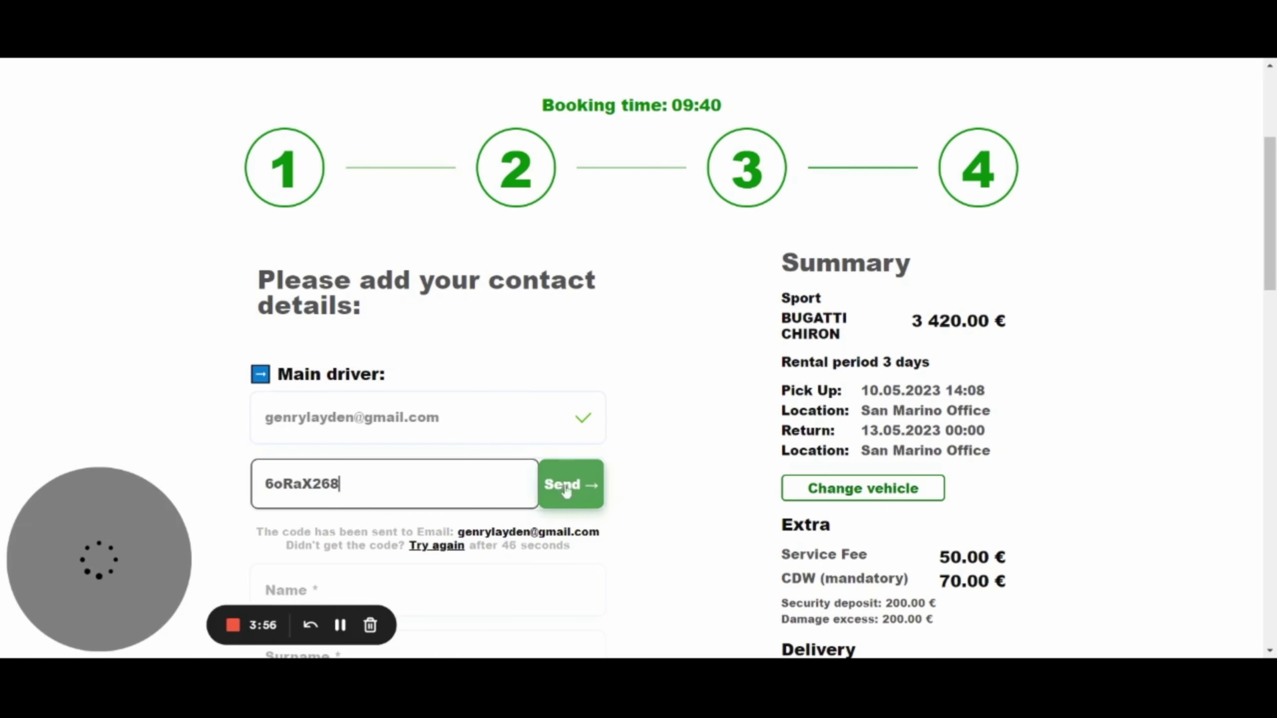
click(570, 484)
Step: Examine the main driver's details, the price summary, and the driver license, promocode and payment sections
scroll(675, 313, down, 10)
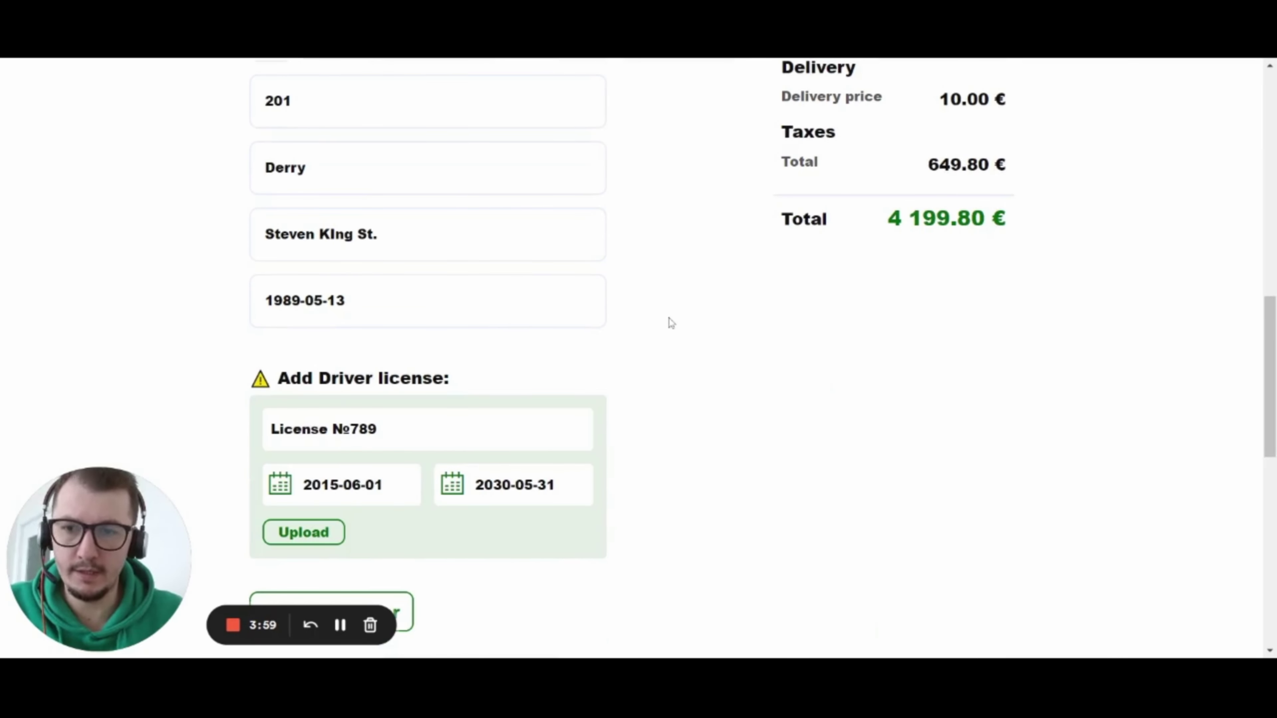
scroll(671, 320, up, 2)
drag(888, 302, 1023, 305)
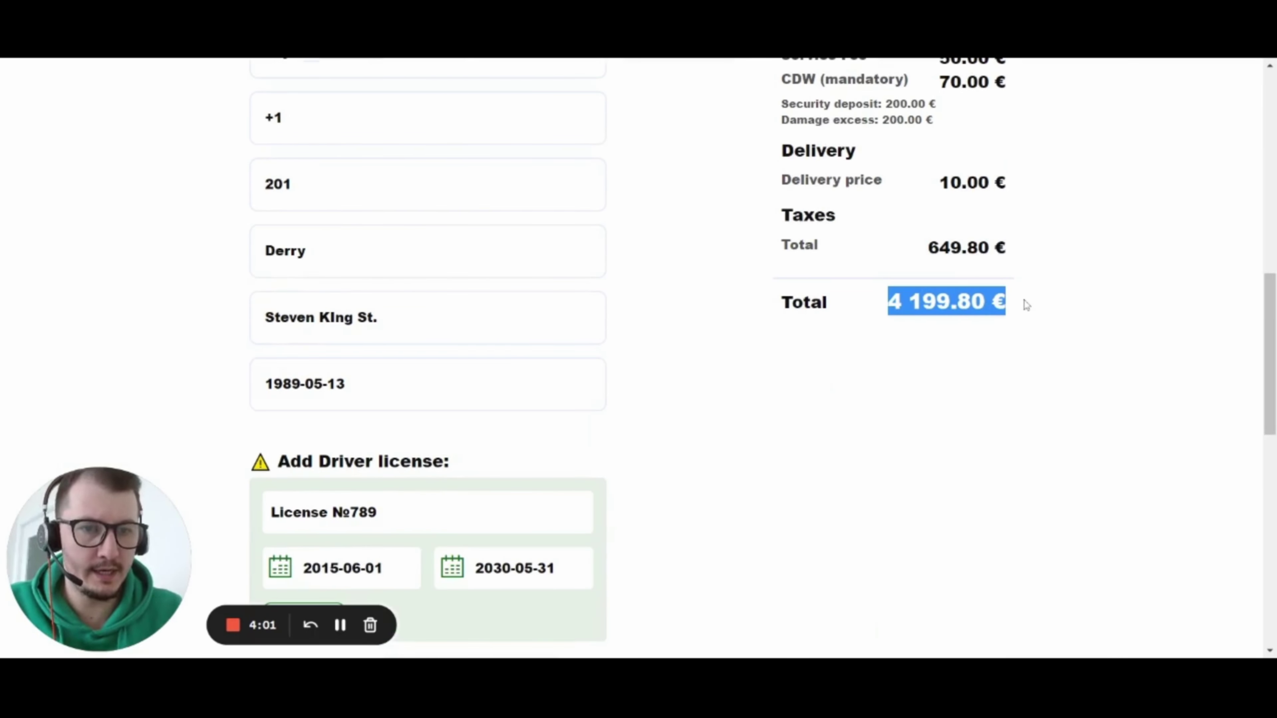
scroll(926, 382, up, 8)
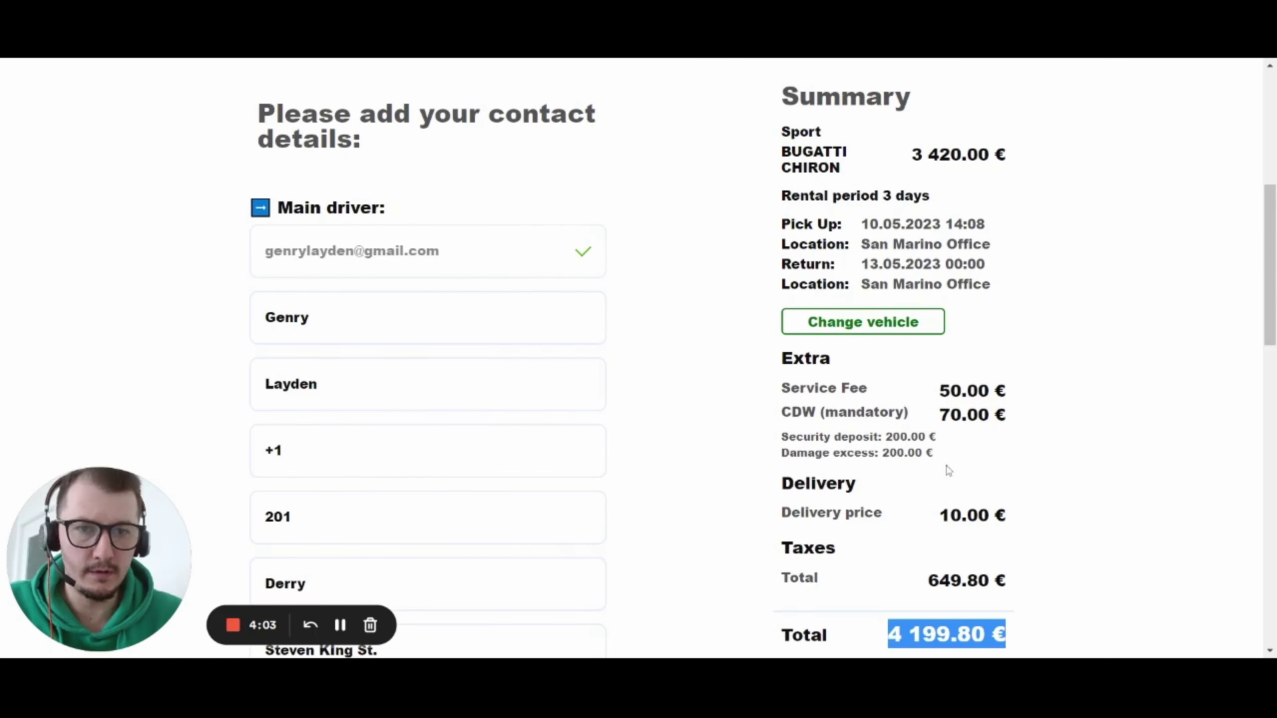
scroll(855, 427, down, 8)
scroll(647, 373, down, 6)
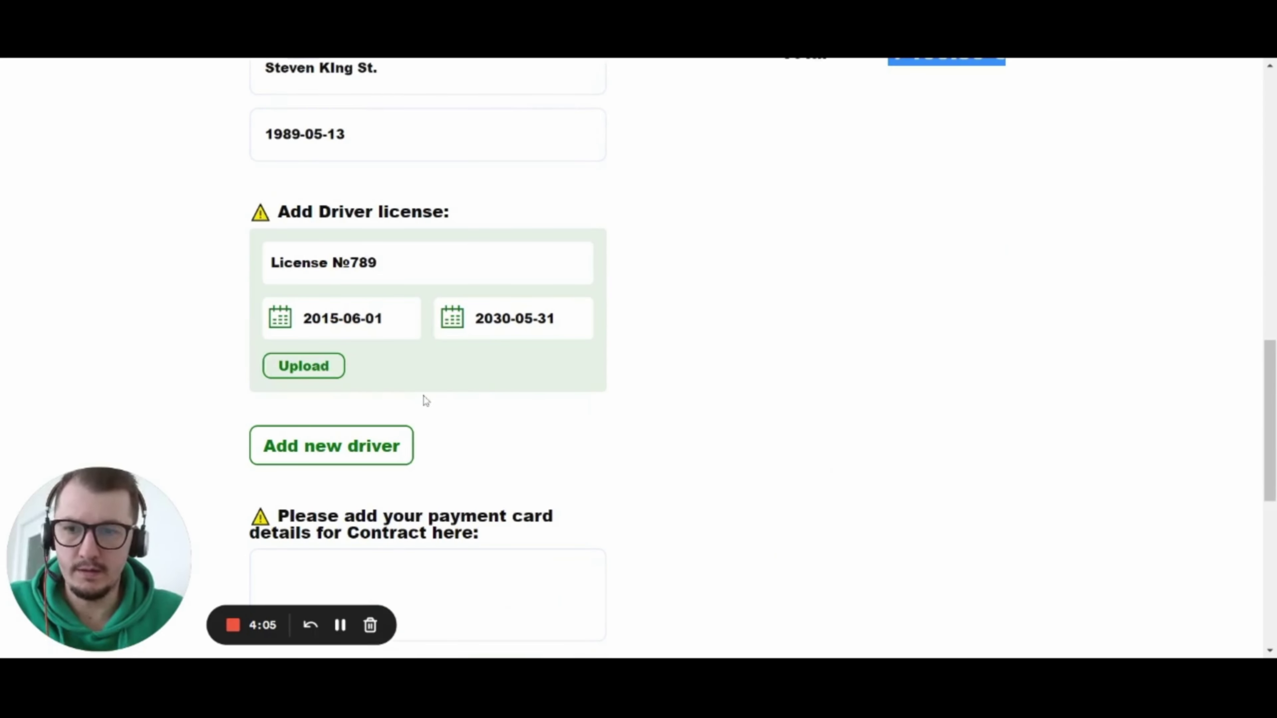
scroll(648, 373, down, 7)
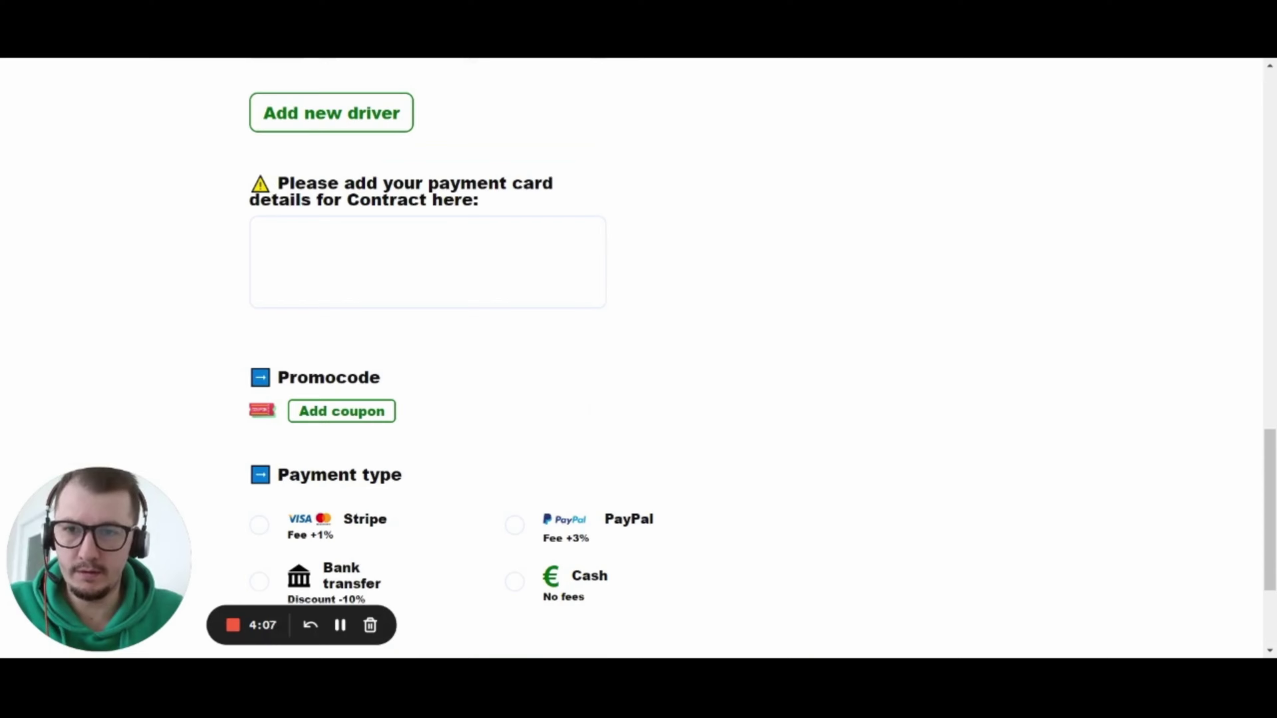
drag(289, 377, 415, 377)
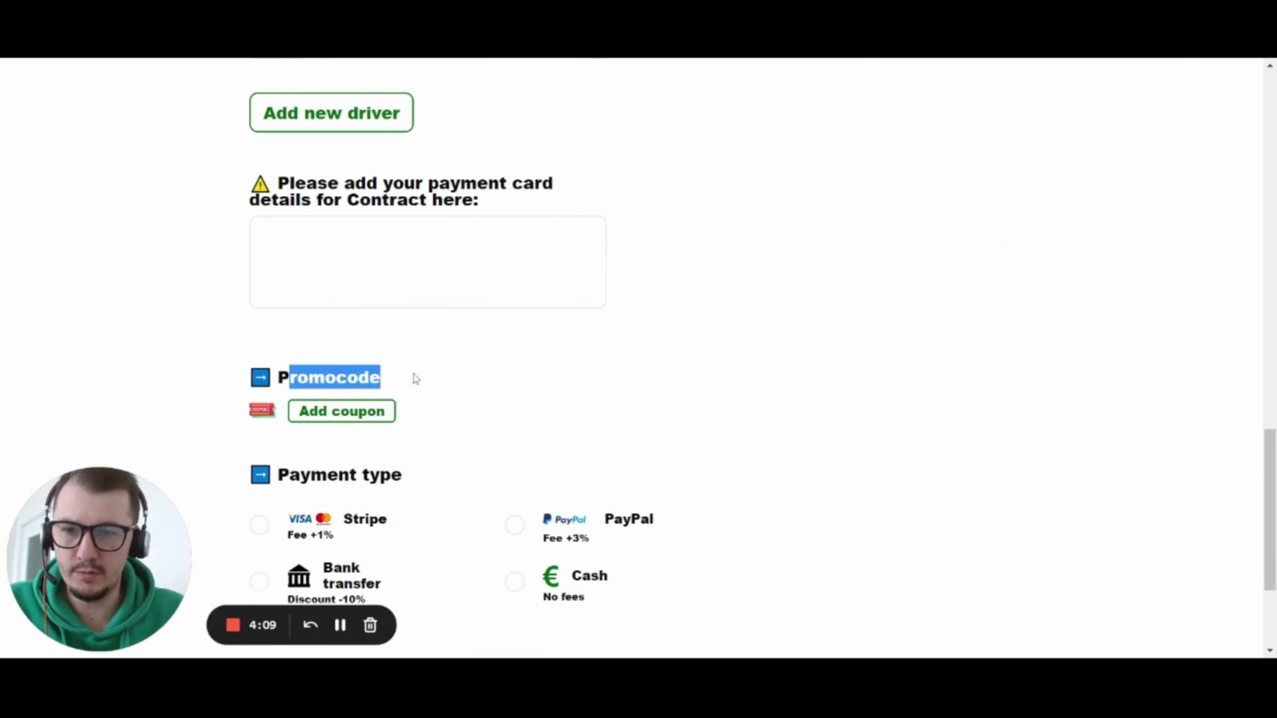
scroll(587, 362, down, 4)
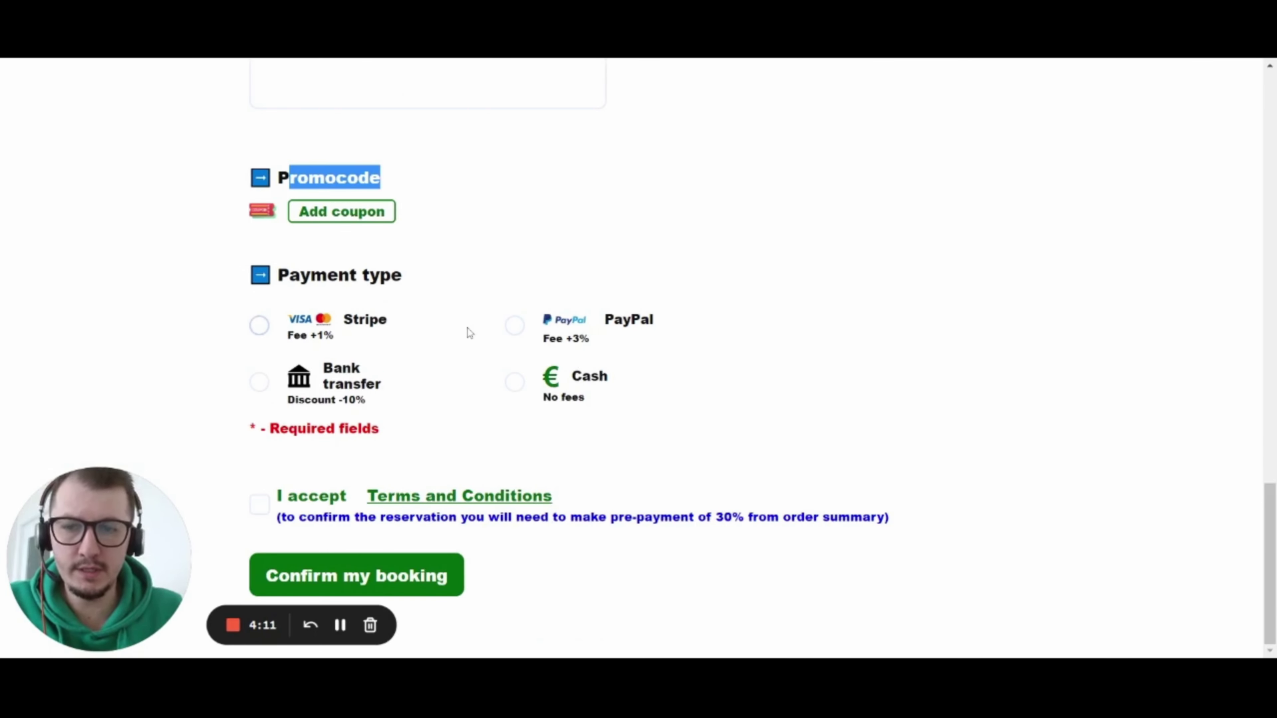
Step: Select Stripe as the payment type and check how its fee affects the booking summary
click(259, 325)
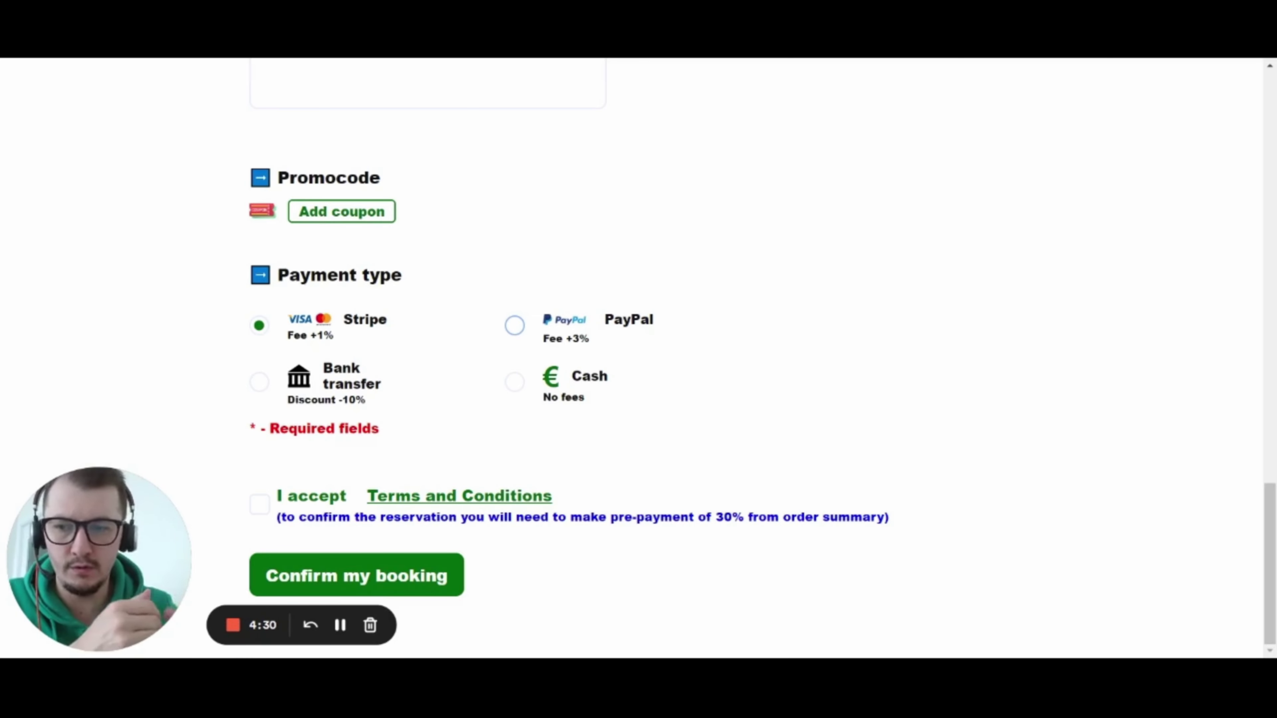
drag(287, 336, 330, 343)
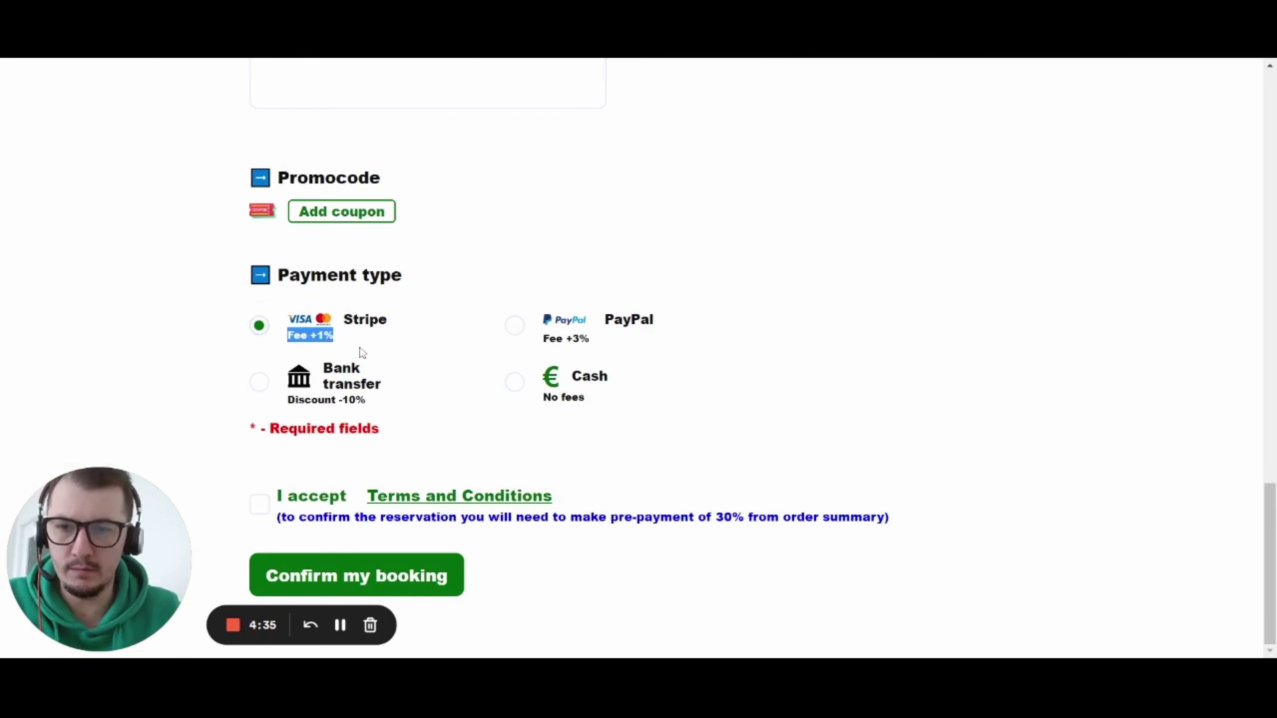
scroll(664, 353, up, 5)
scroll(318, 492, down, 4)
scroll(844, 374, up, 9)
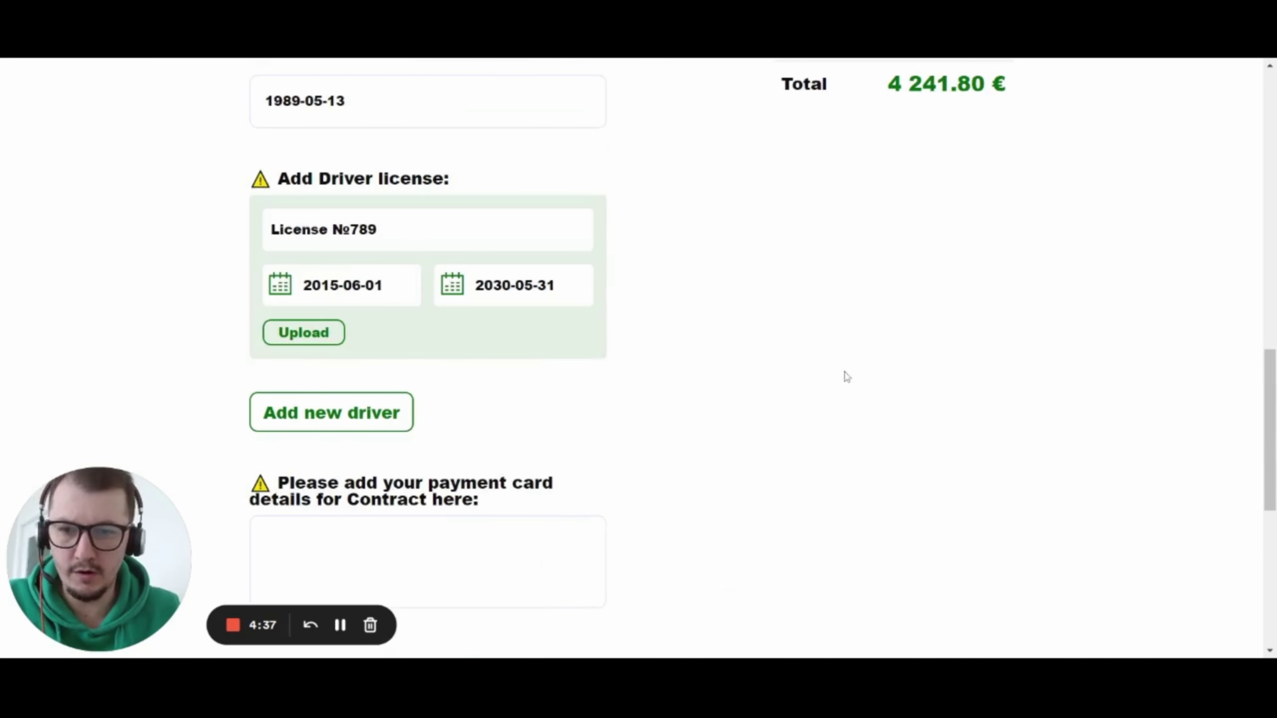
drag(780, 195, 1012, 197)
scroll(1013, 201, down, 6)
scroll(1013, 201, down, 3)
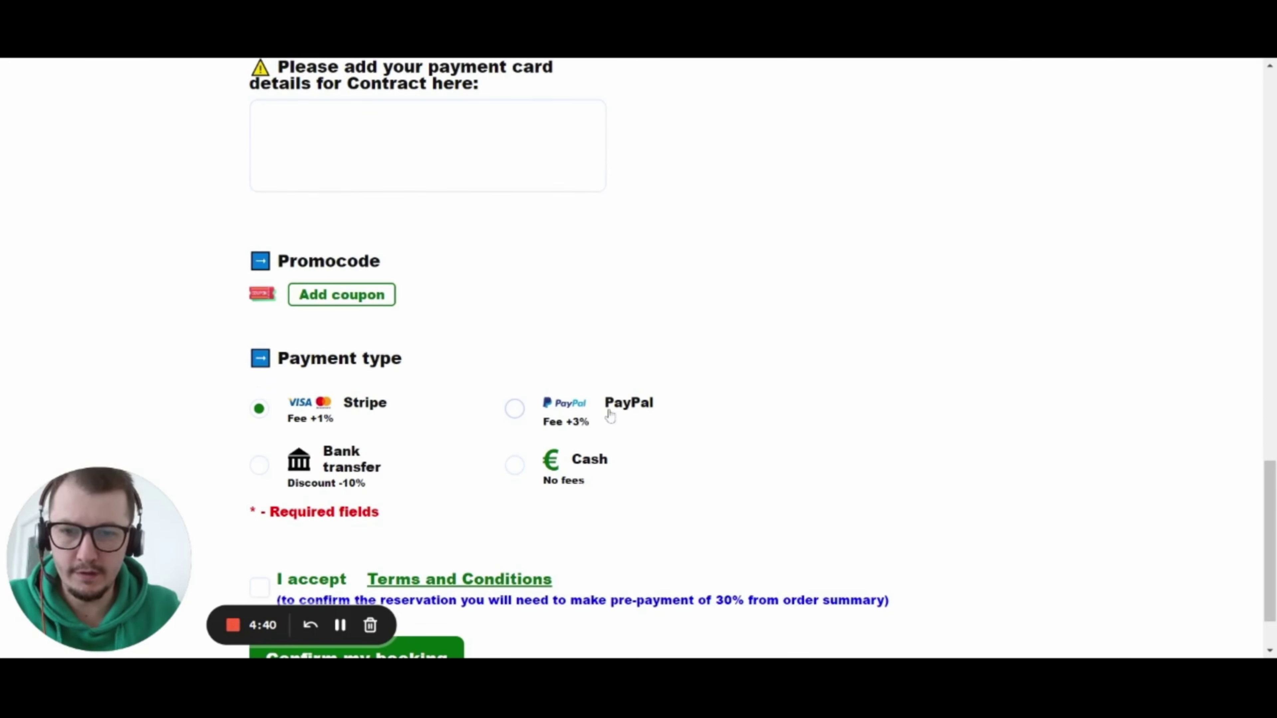
Step: Switch the payment type to PayPal and compare its fee with the Stripe fee in the booking summary
drag(543, 427, 594, 427)
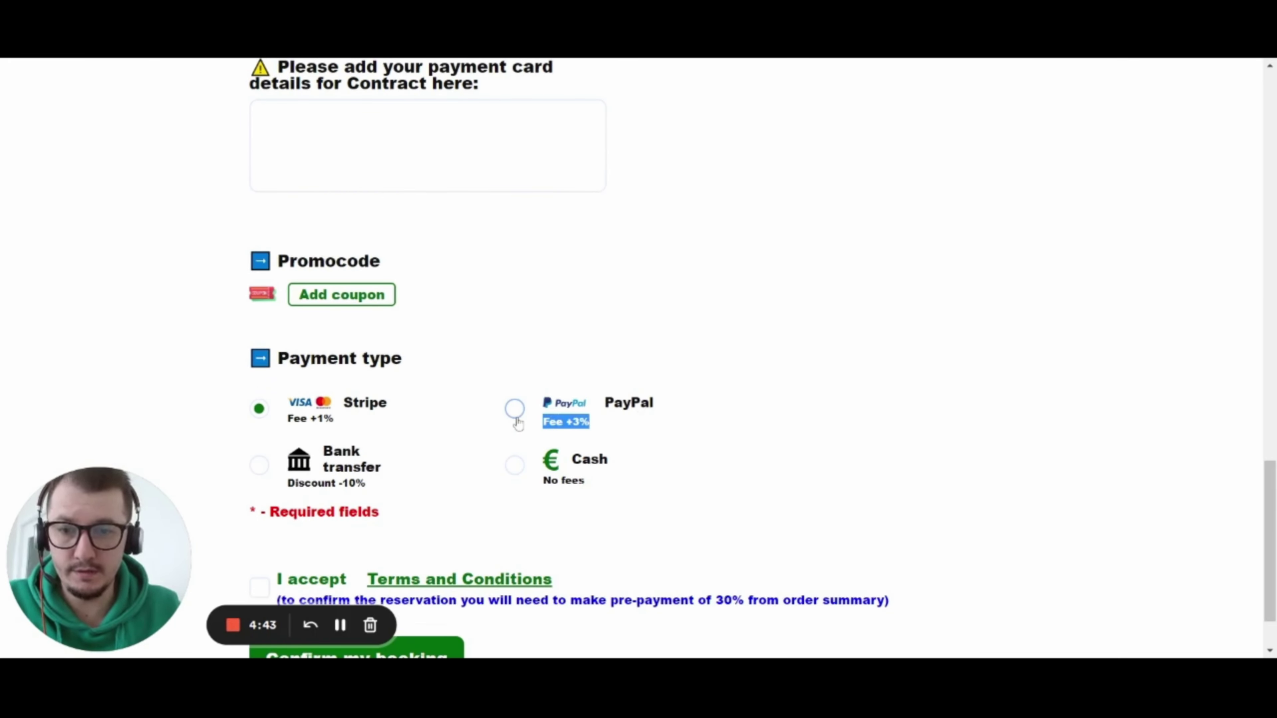
scroll(926, 361, up, 9)
drag(960, 300, 1003, 277)
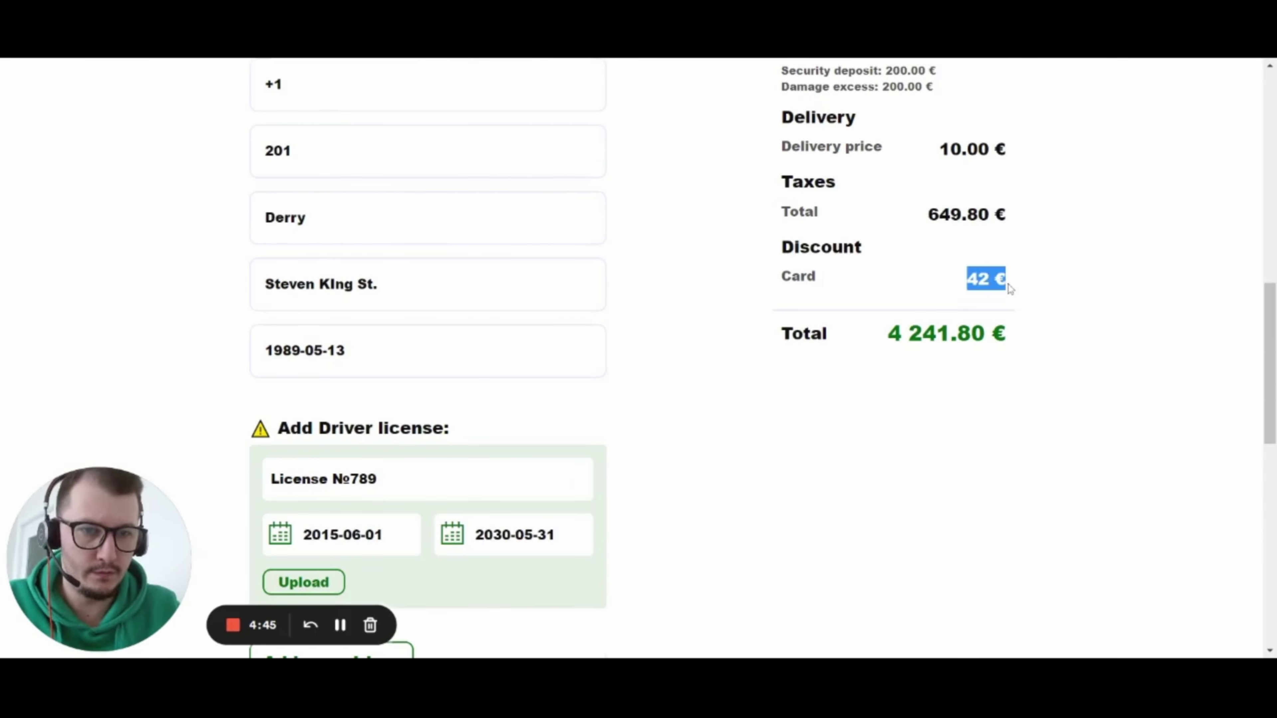
scroll(1005, 286, down, 10)
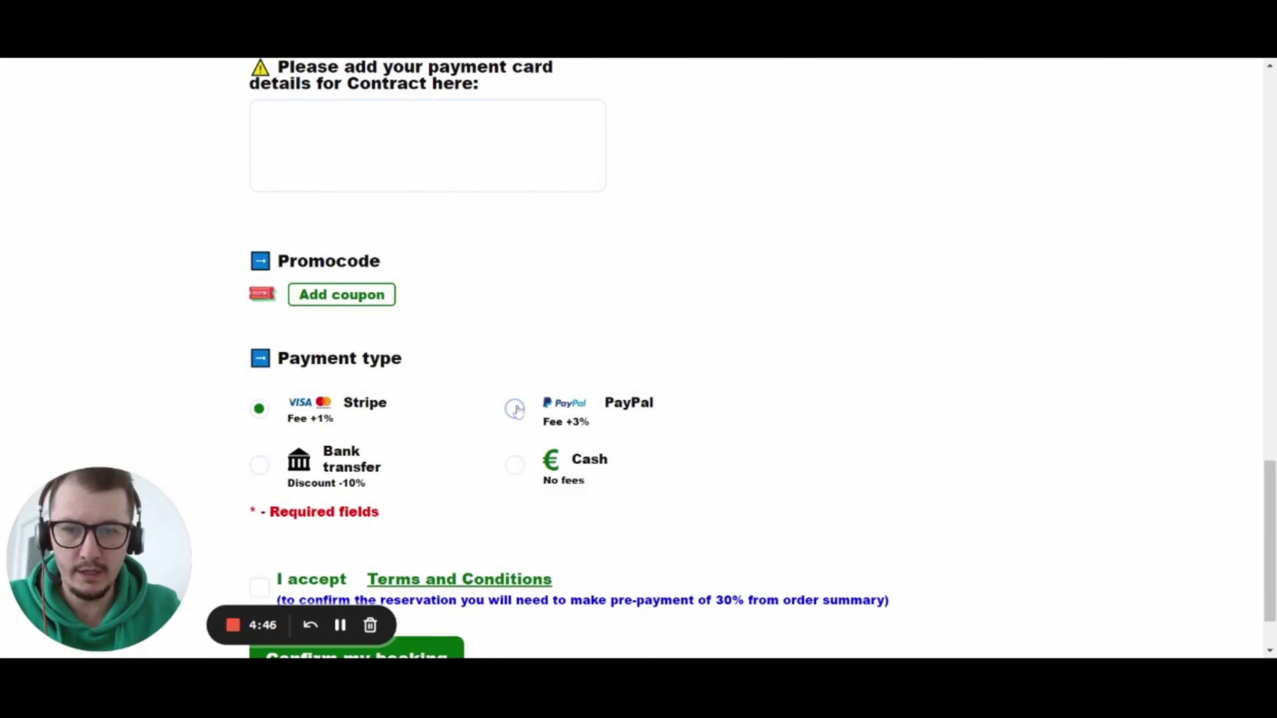
click(653, 419)
scroll(727, 414, up, 9)
drag(928, 197, 1011, 196)
drag(780, 196, 911, 194)
scroll(895, 227, down, 8)
scroll(849, 328, down, 3)
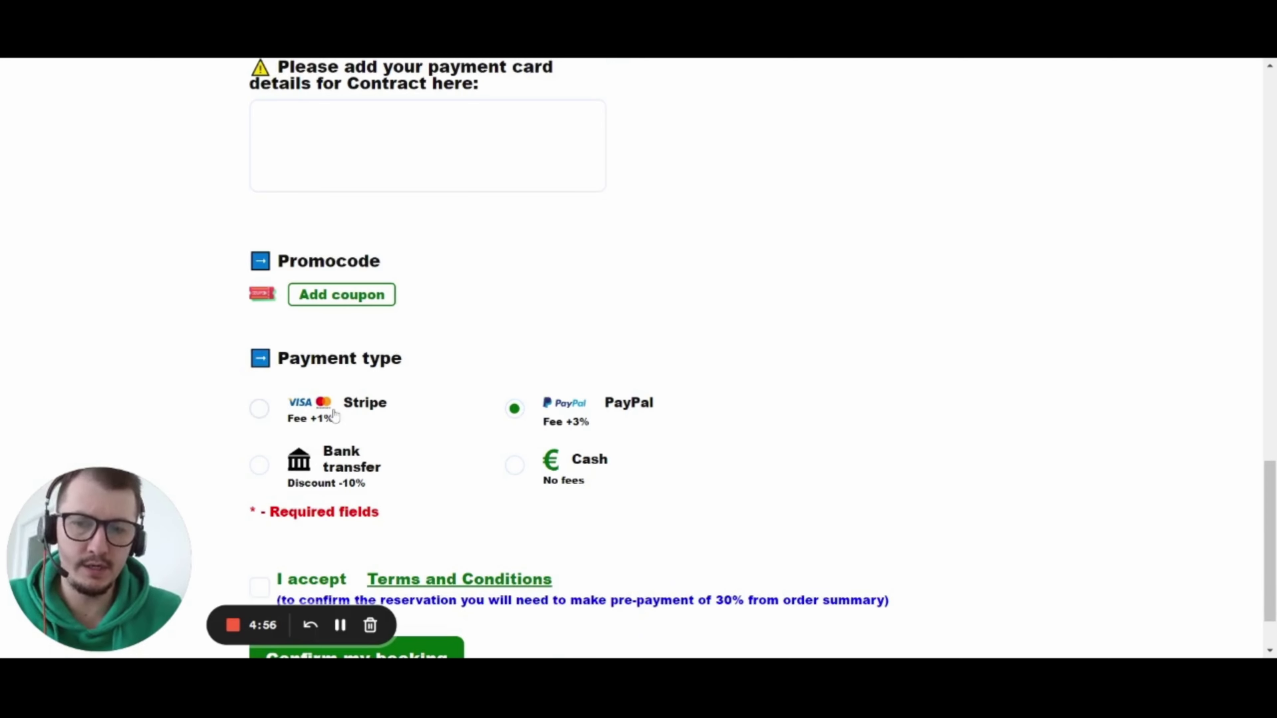
Step: Confirm the booking with Stripe as the payment type and the Terms and Conditions accepted
click(260, 409)
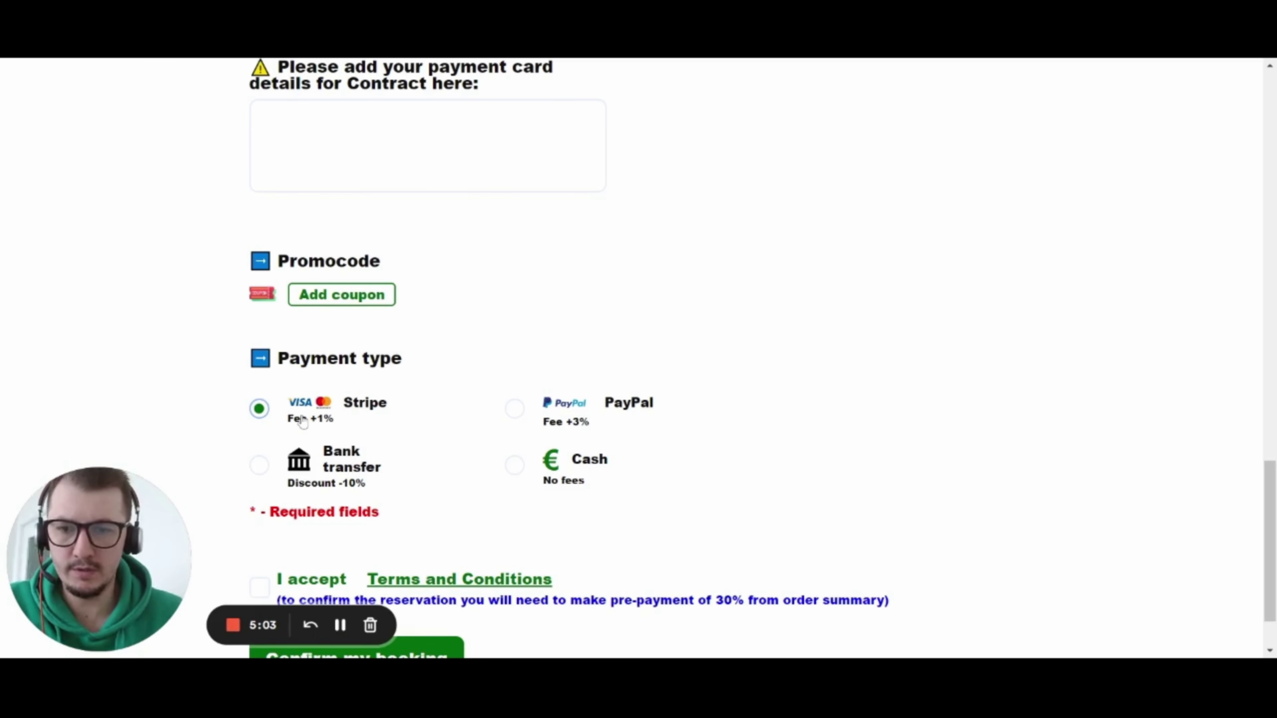
scroll(453, 423, down, 2)
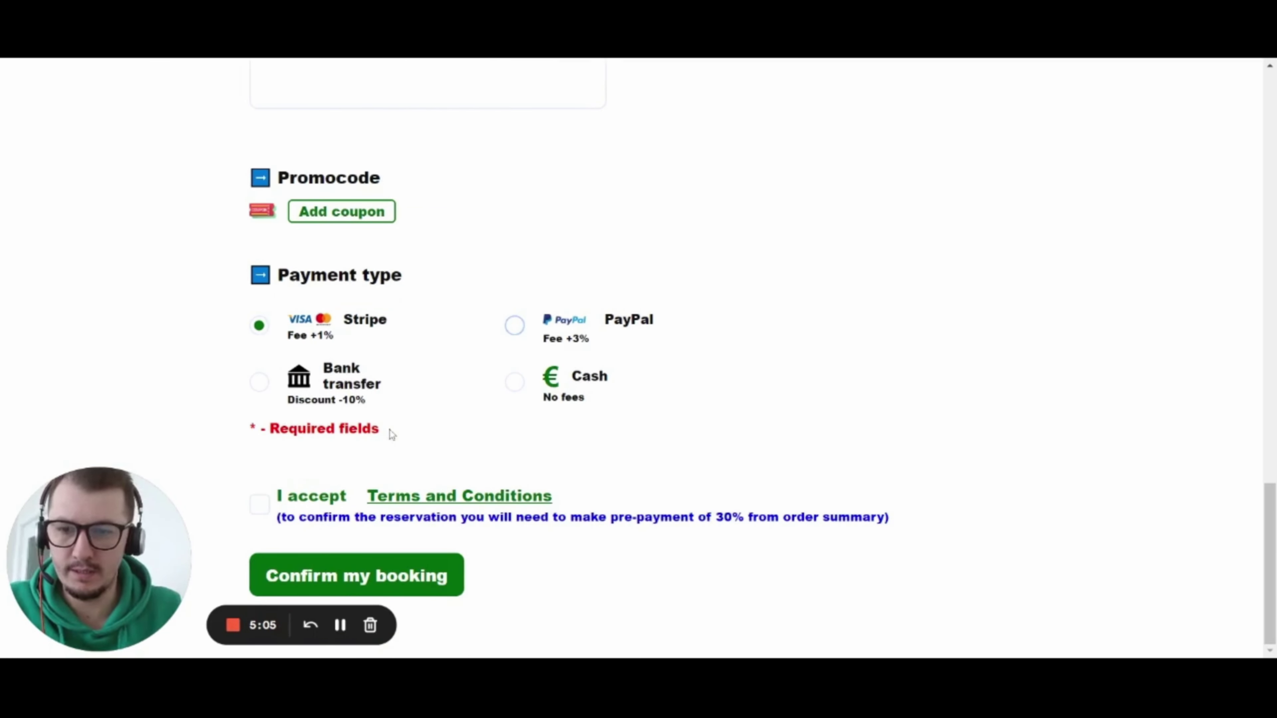
click(253, 505)
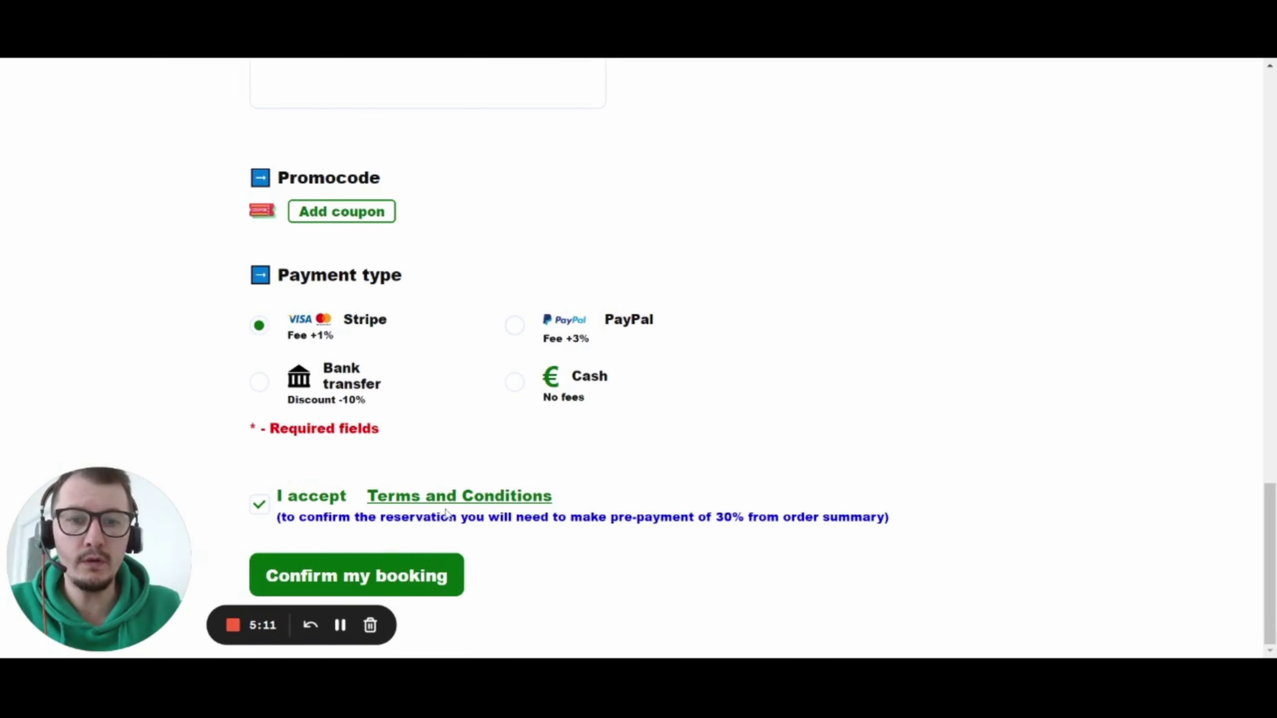
click(395, 576)
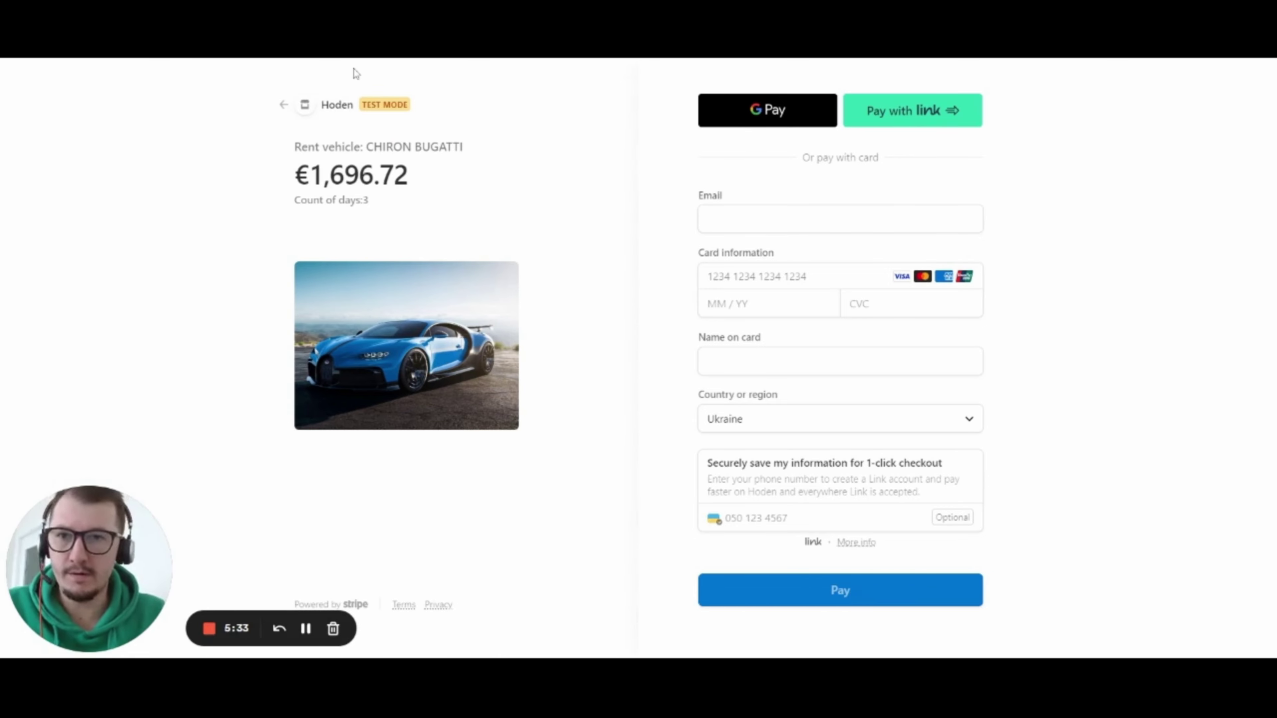
drag(308, 174, 432, 180)
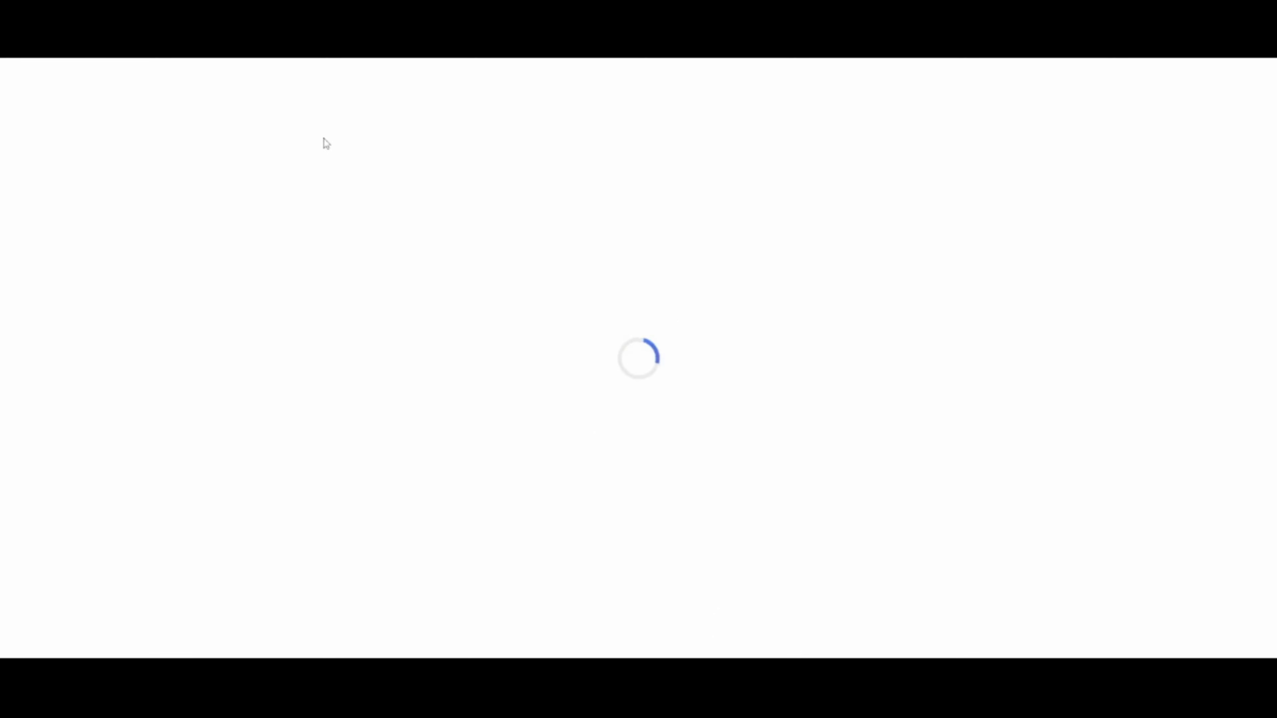
Step: In Rentsyst, list the rental reservations and open the new Bugatti Chiron reservation for editing
click(445, 171)
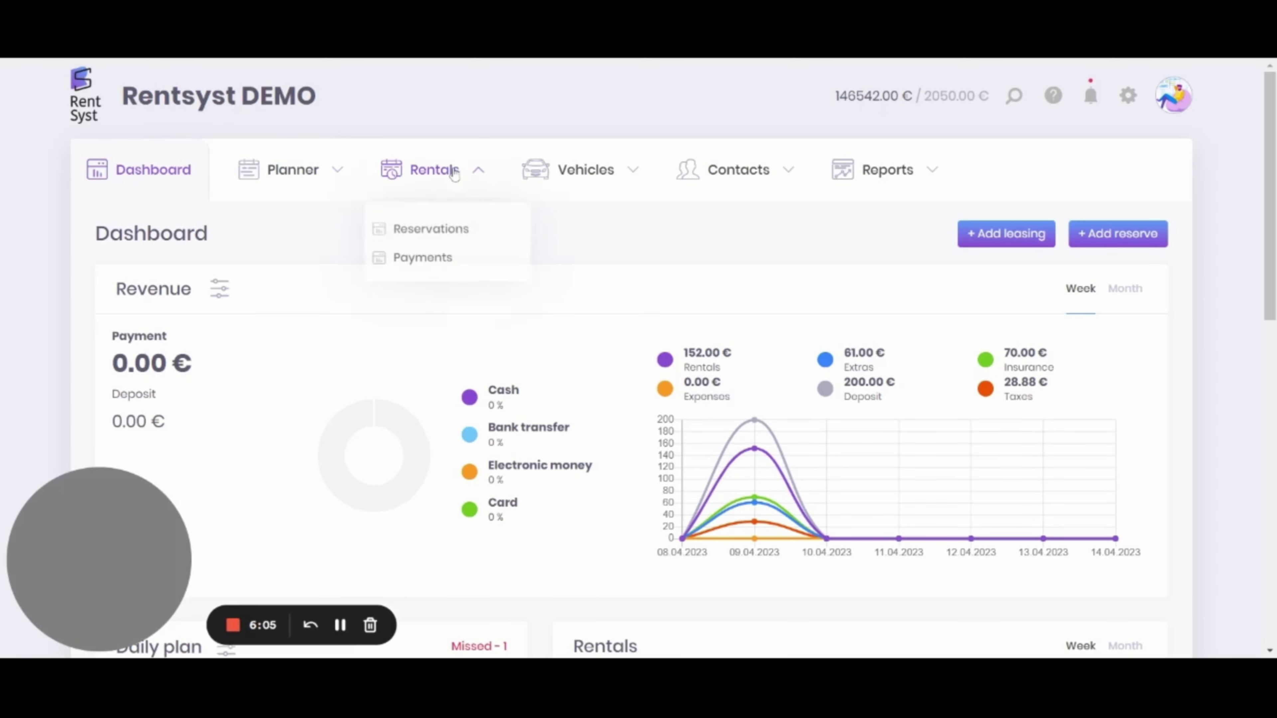
click(492, 228)
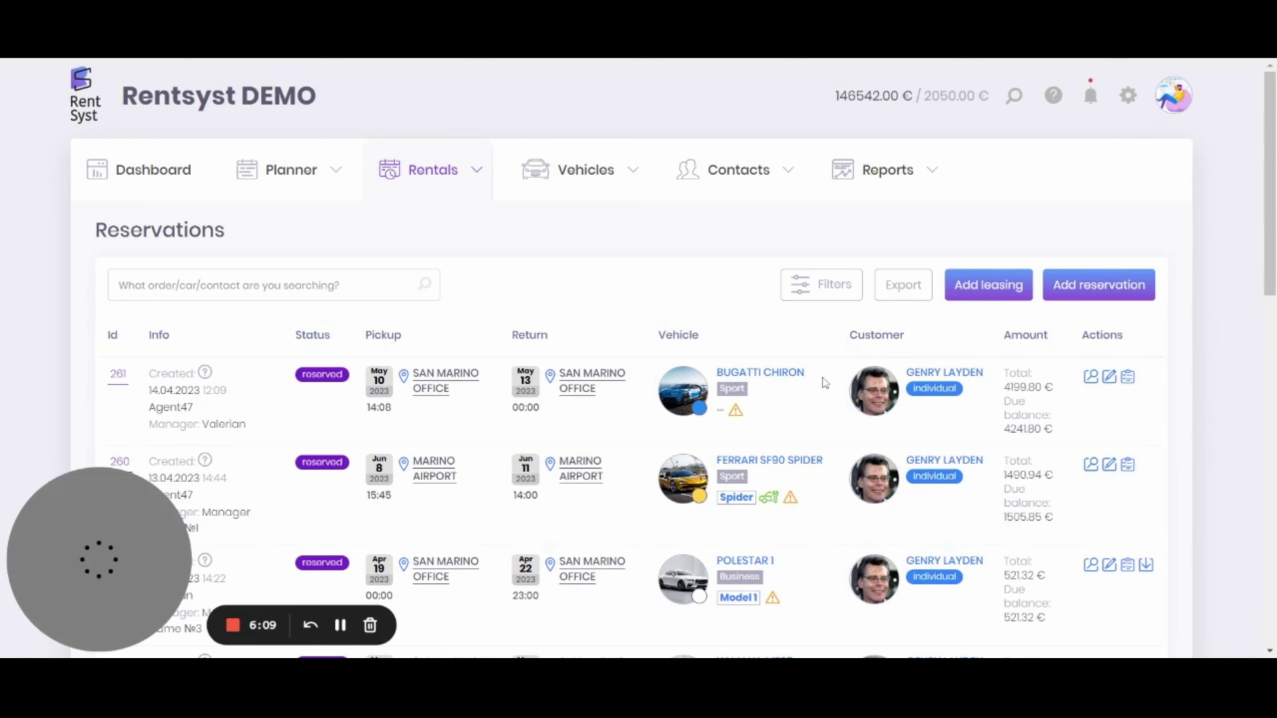
drag(806, 373, 717, 373)
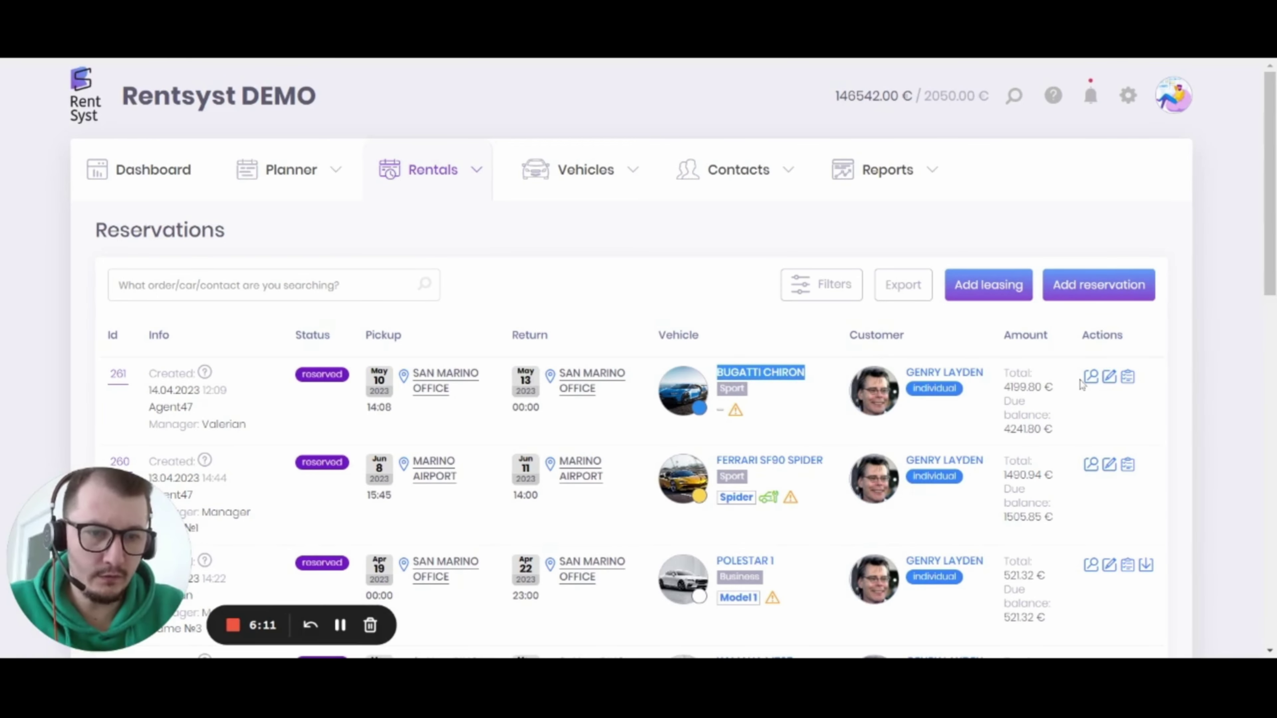
click(1109, 378)
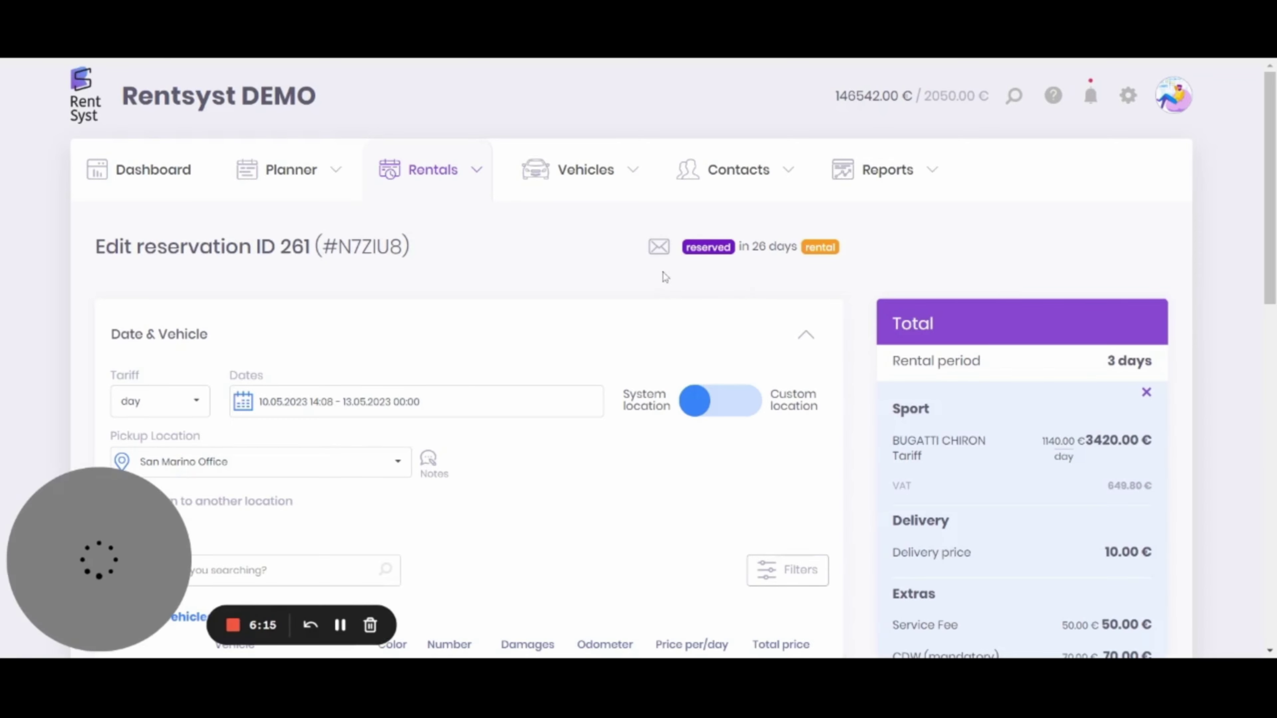
Step: Expand the reservation's payments and set the status of the 1696.72 € card payment to Paid
scroll(665, 277, down, 15)
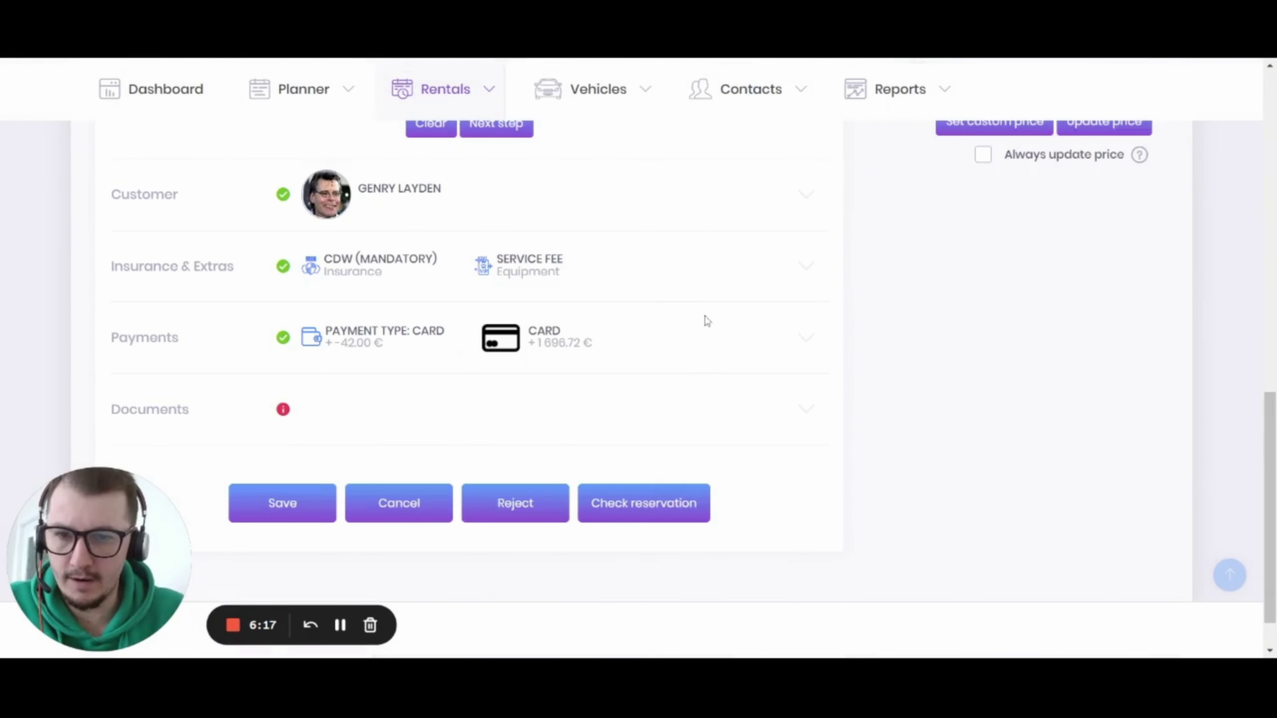
click(707, 321)
scroll(714, 327, up, 2)
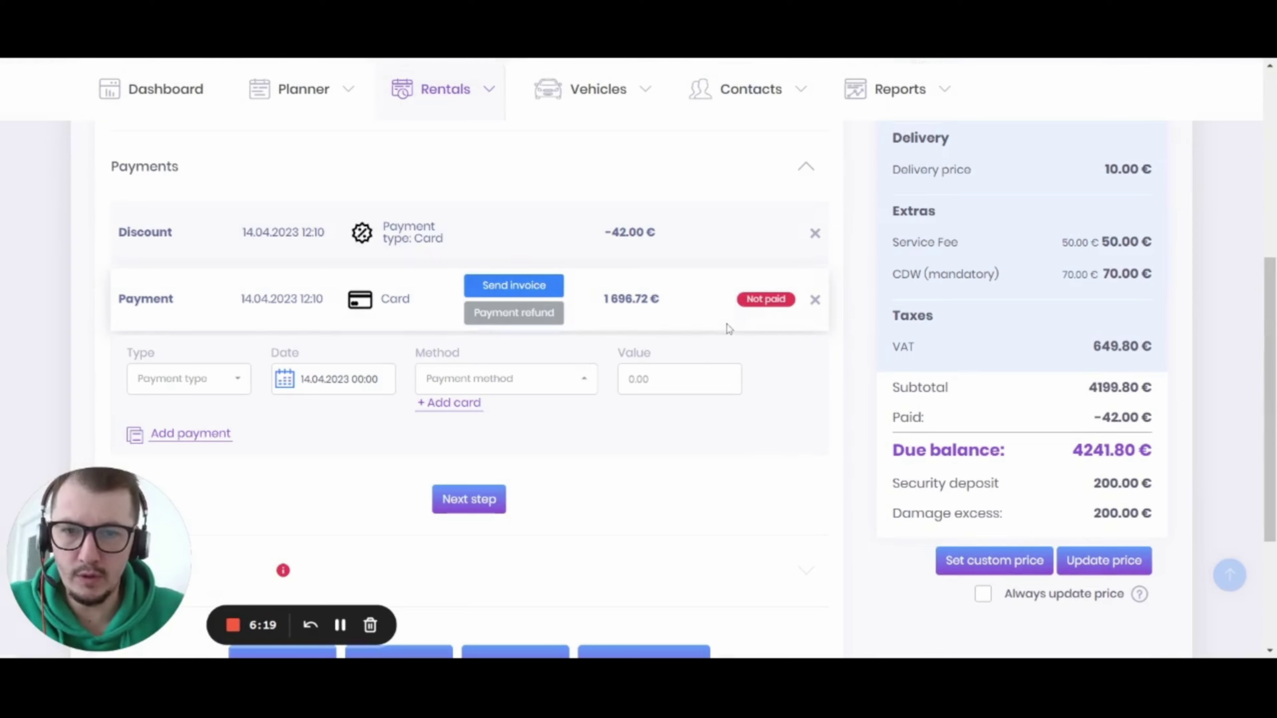
click(759, 302)
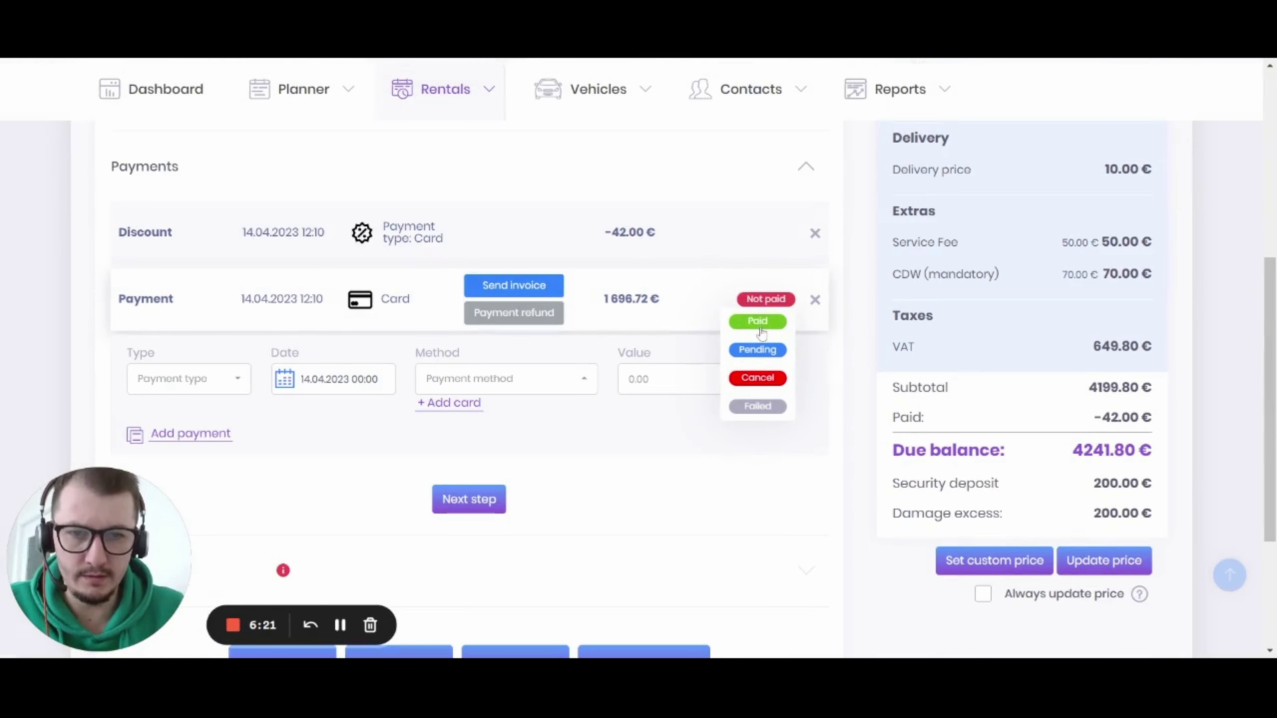
click(779, 323)
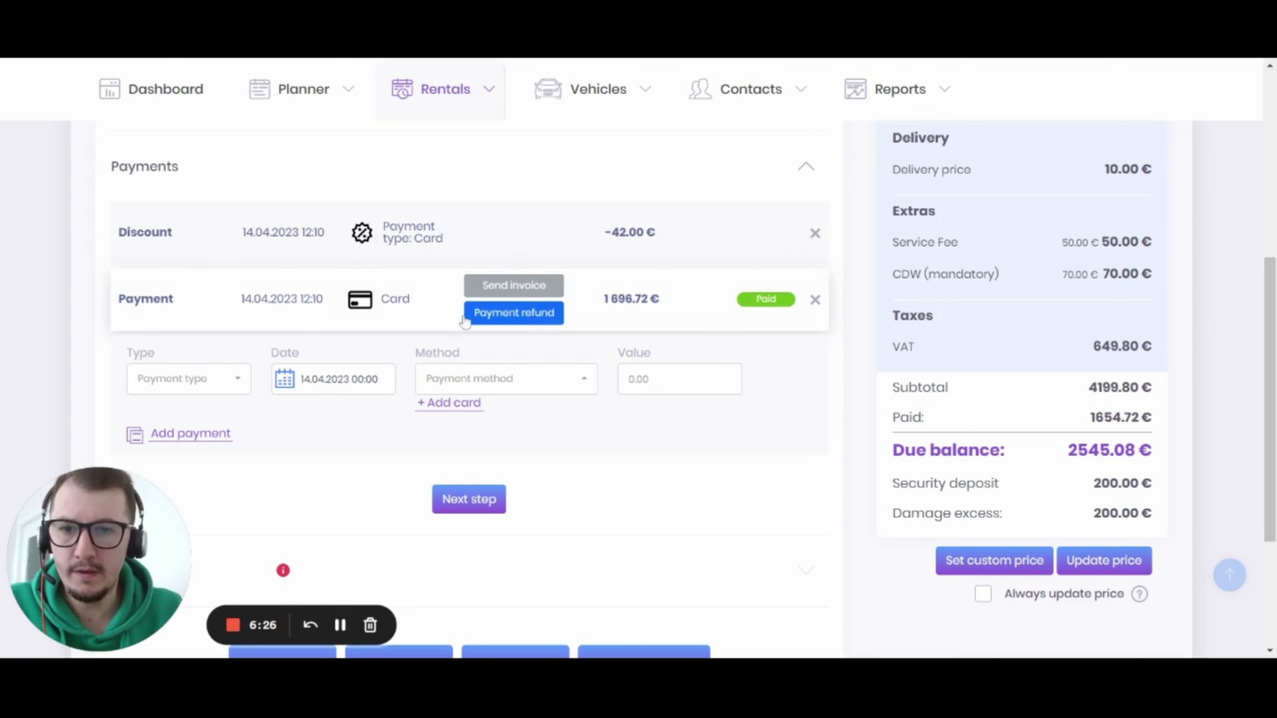
Step: Add a card entry of type Payment for 2545.08 € to the reservation, keeping the date 14.04.2023 00:00
click(183, 378)
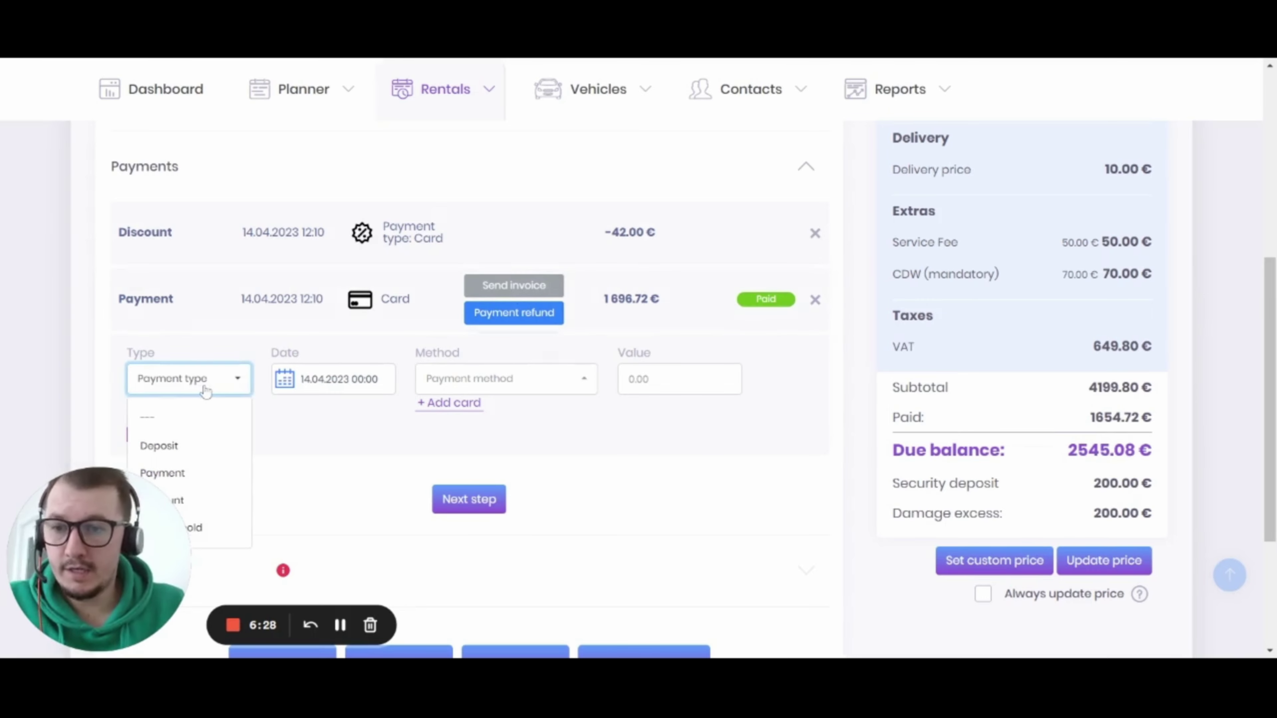
scroll(211, 410, down, 1)
click(192, 390)
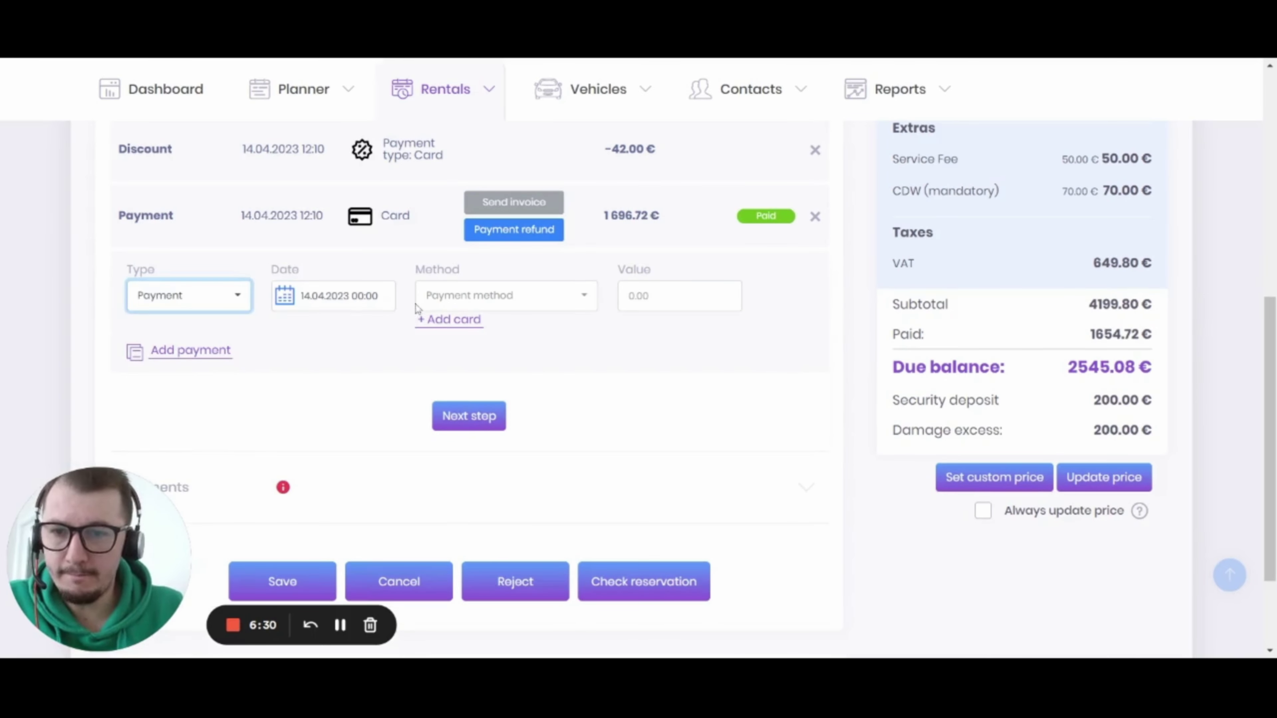
click(525, 295)
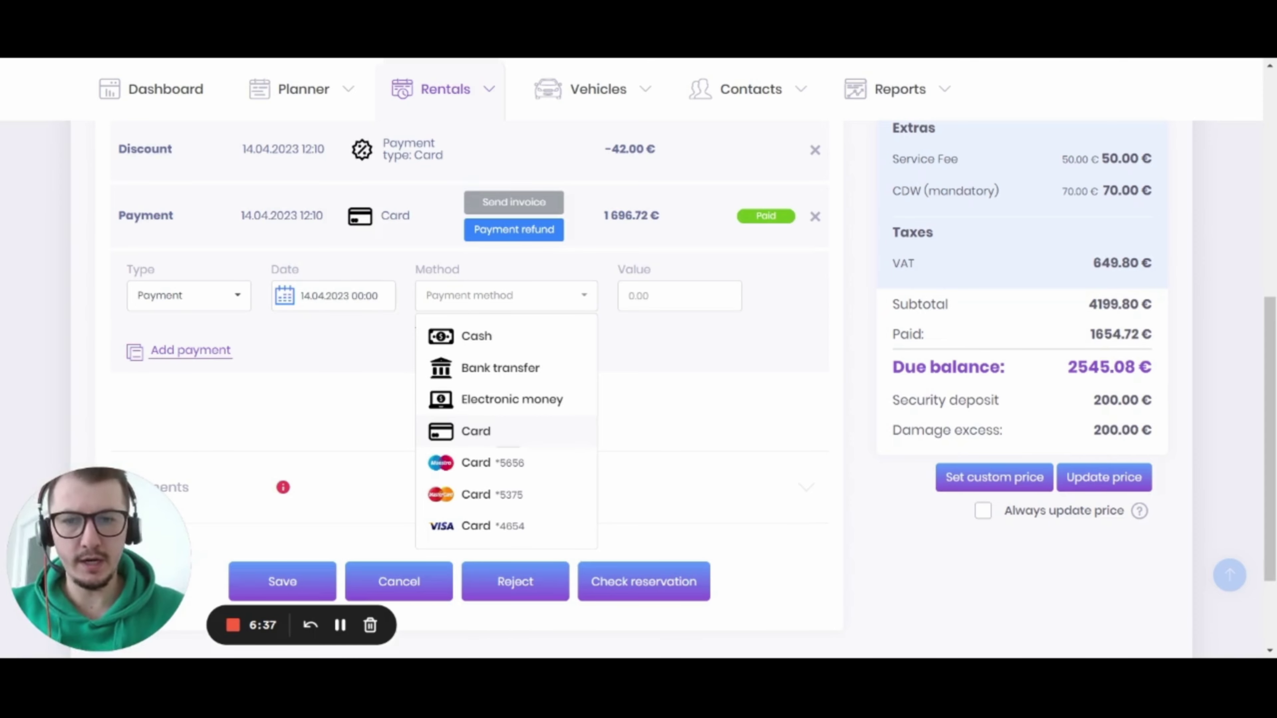
click(506, 441)
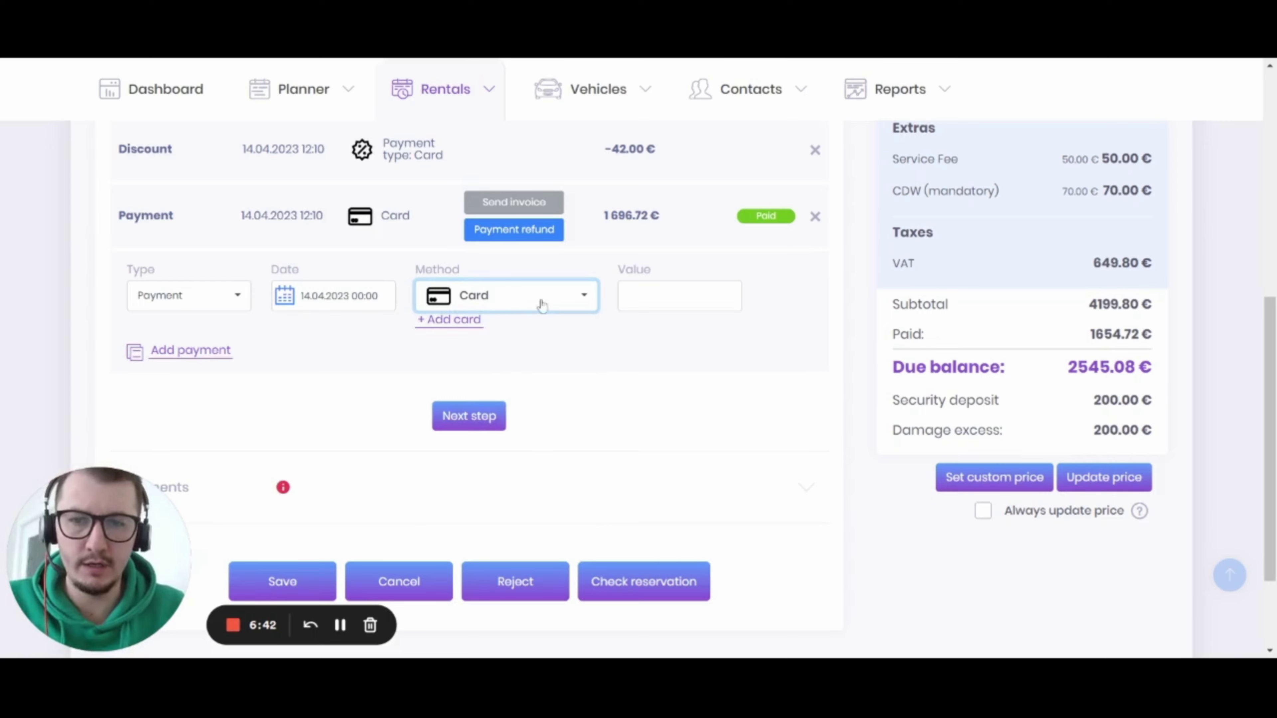
key(Tab)
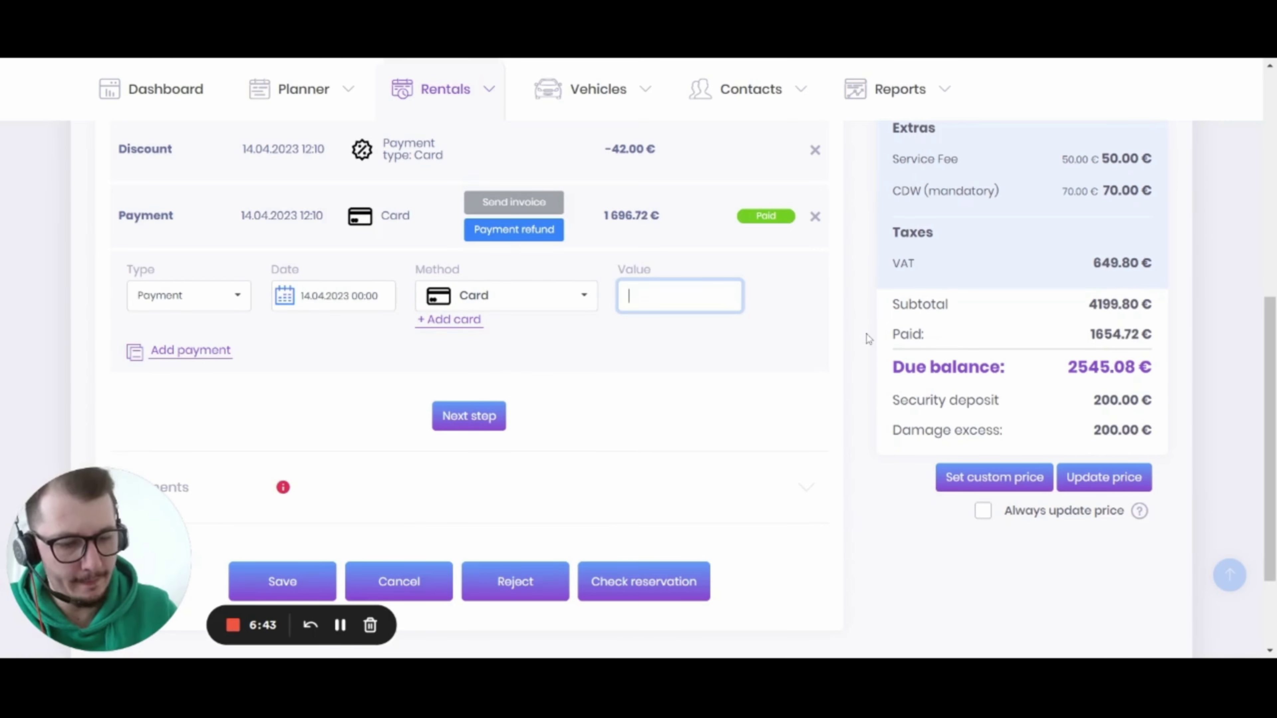
text(2545)
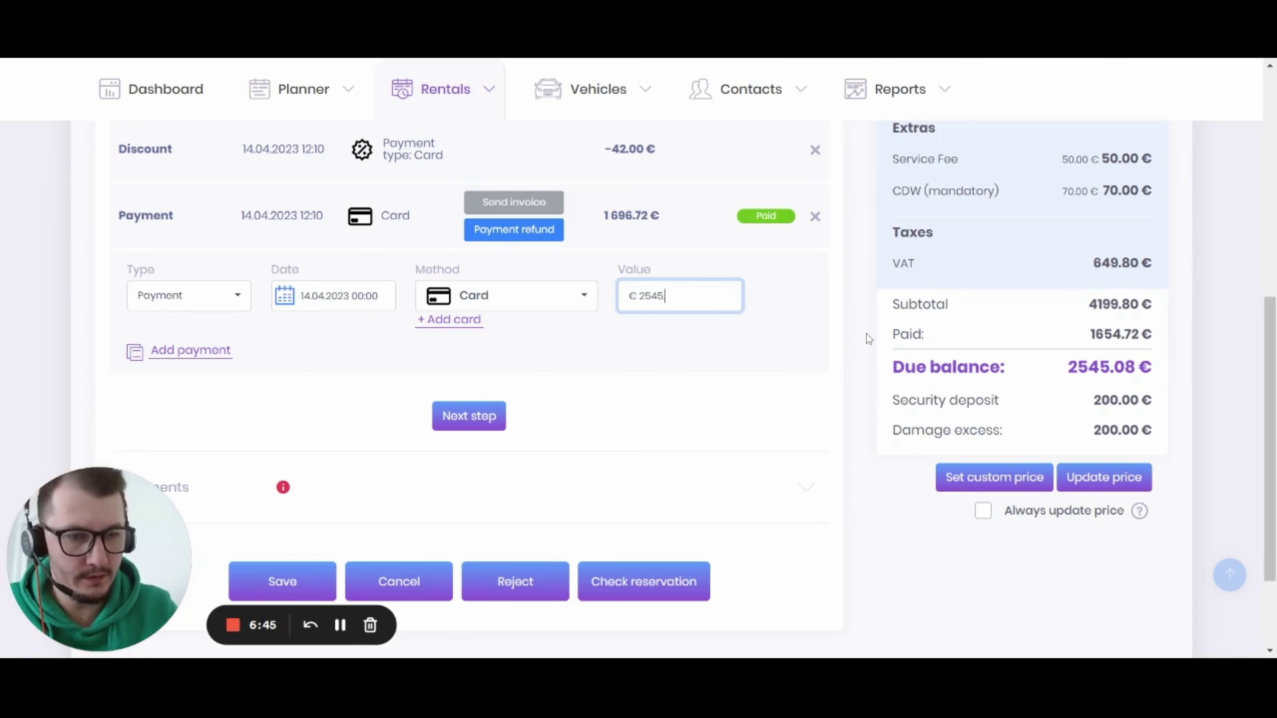
text(.08)
click(175, 354)
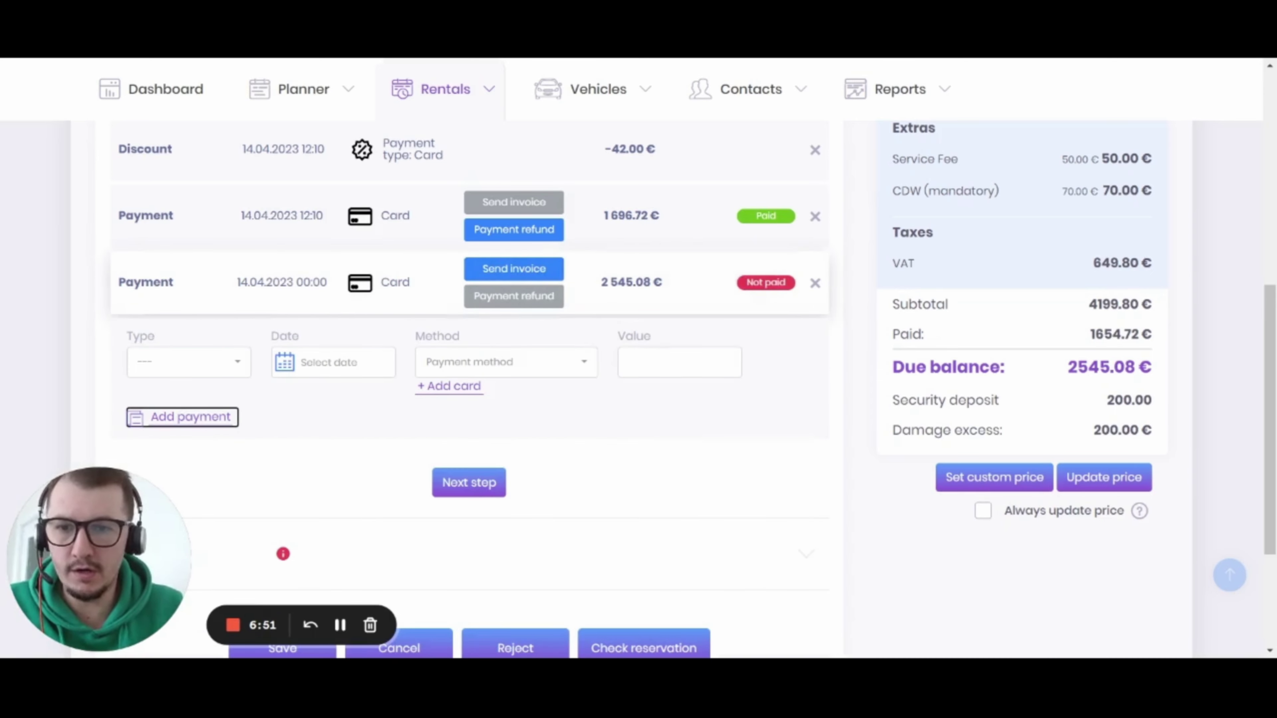
Step: Send the invoice for the 2545.08 € card payment and set that payment's status to Paid
drag(601, 283, 679, 289)
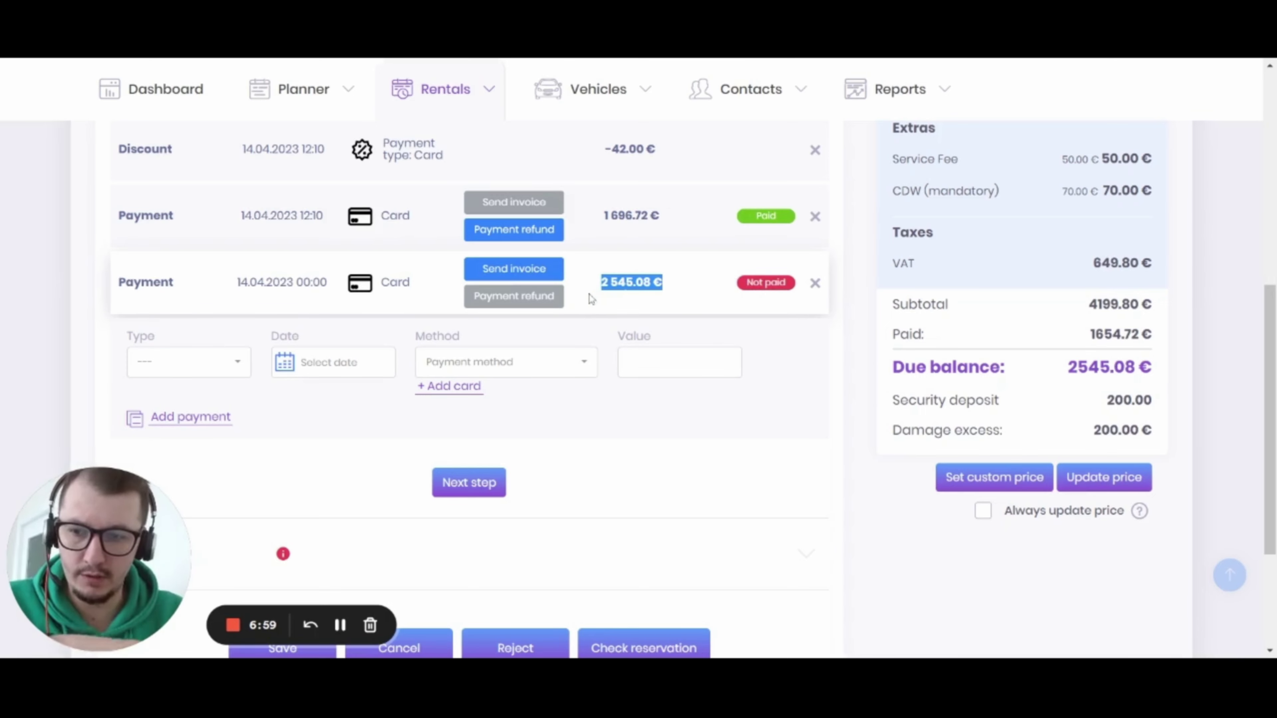
click(513, 272)
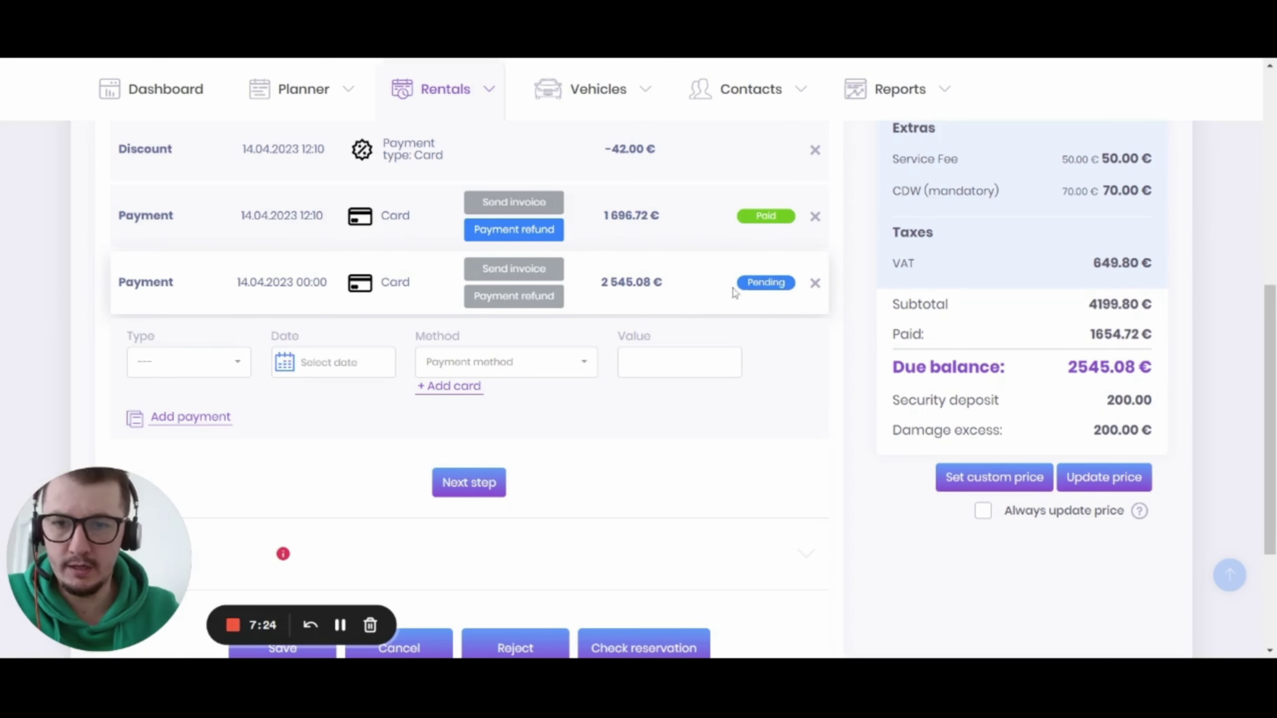
click(777, 292)
click(758, 312)
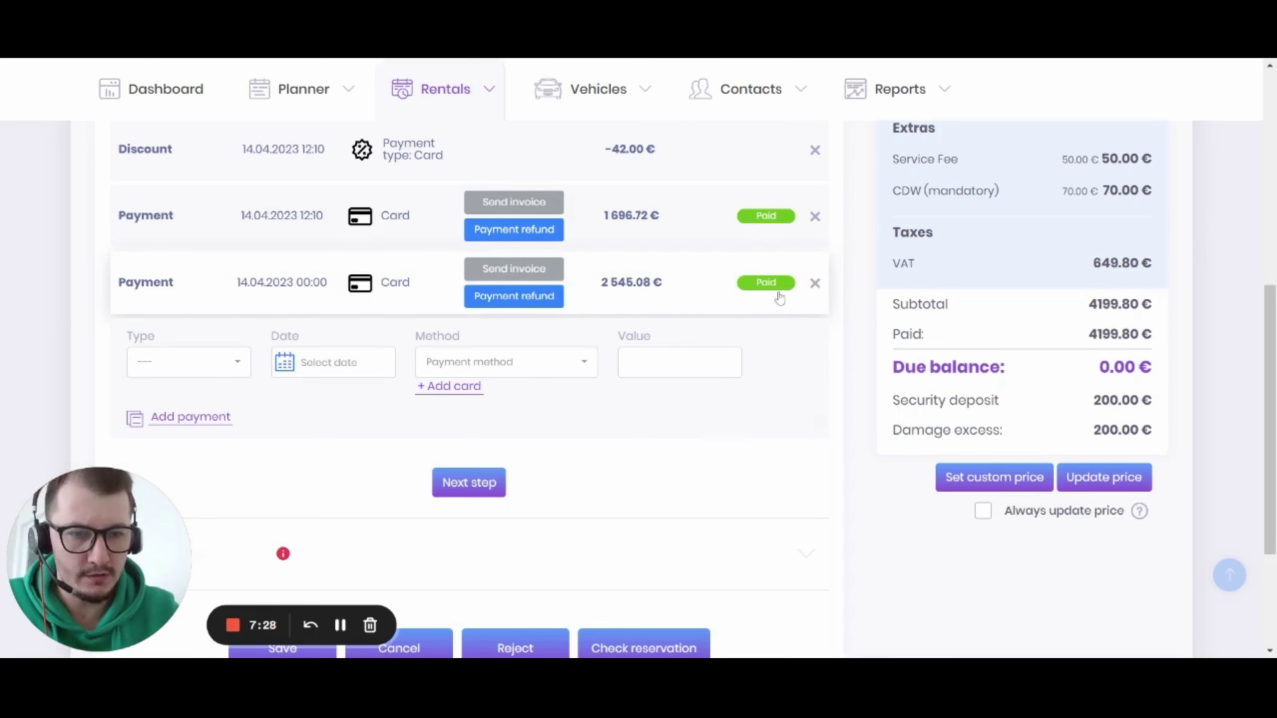
drag(1097, 366, 1167, 373)
drag(894, 367, 1152, 369)
click(955, 322)
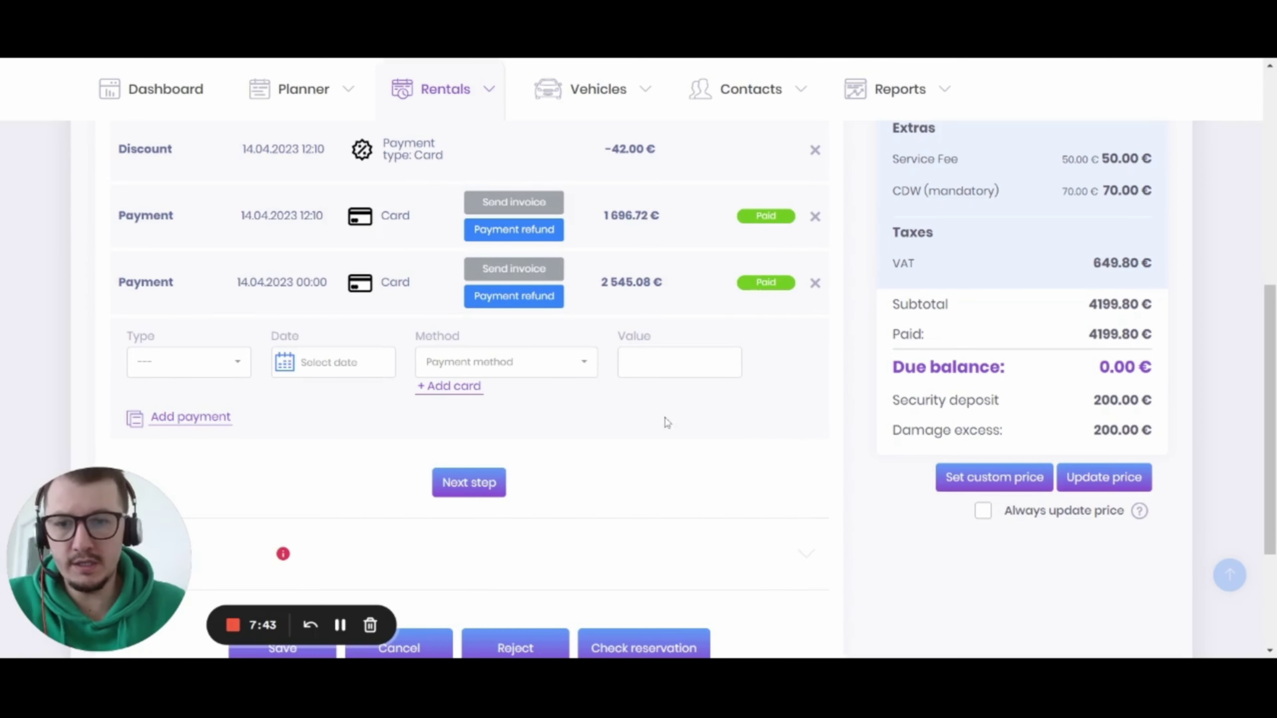
Step: Add a 200 € card deposit dated 14.04.2023 00:00 to the reservation and set its status to Paid
click(185, 370)
scroll(219, 465, down, 2)
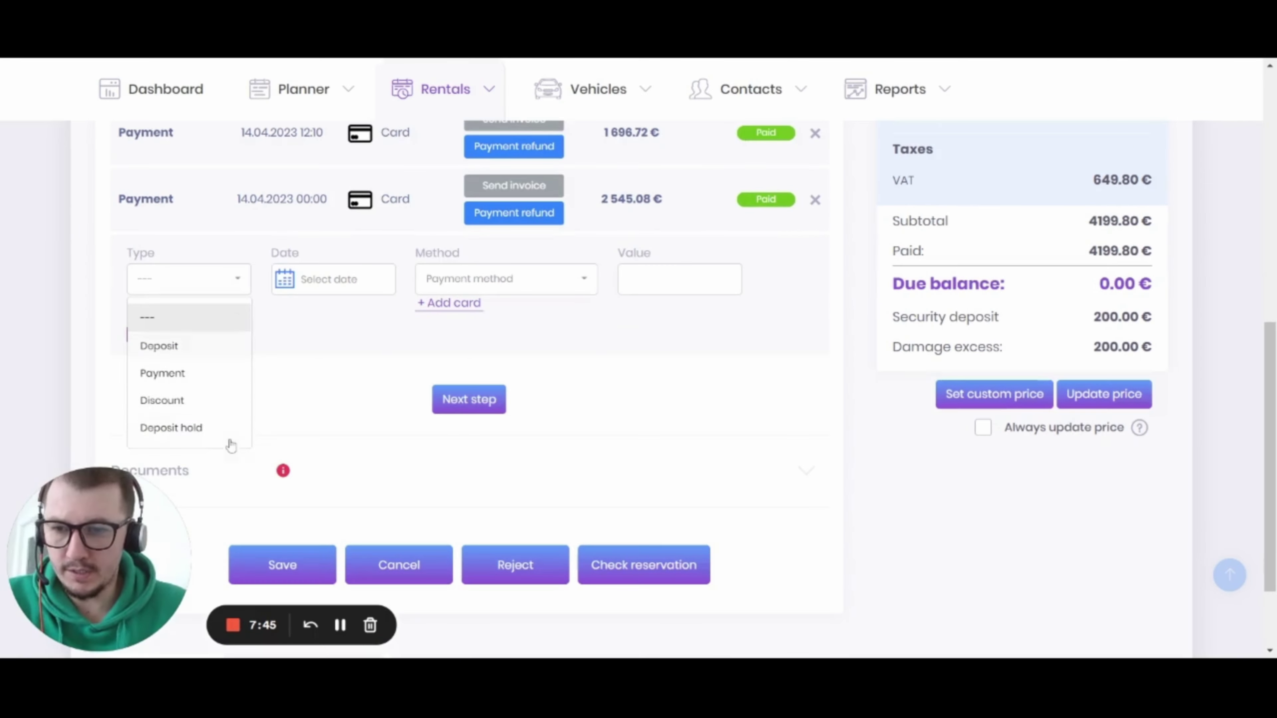
click(174, 346)
click(334, 279)
click(441, 528)
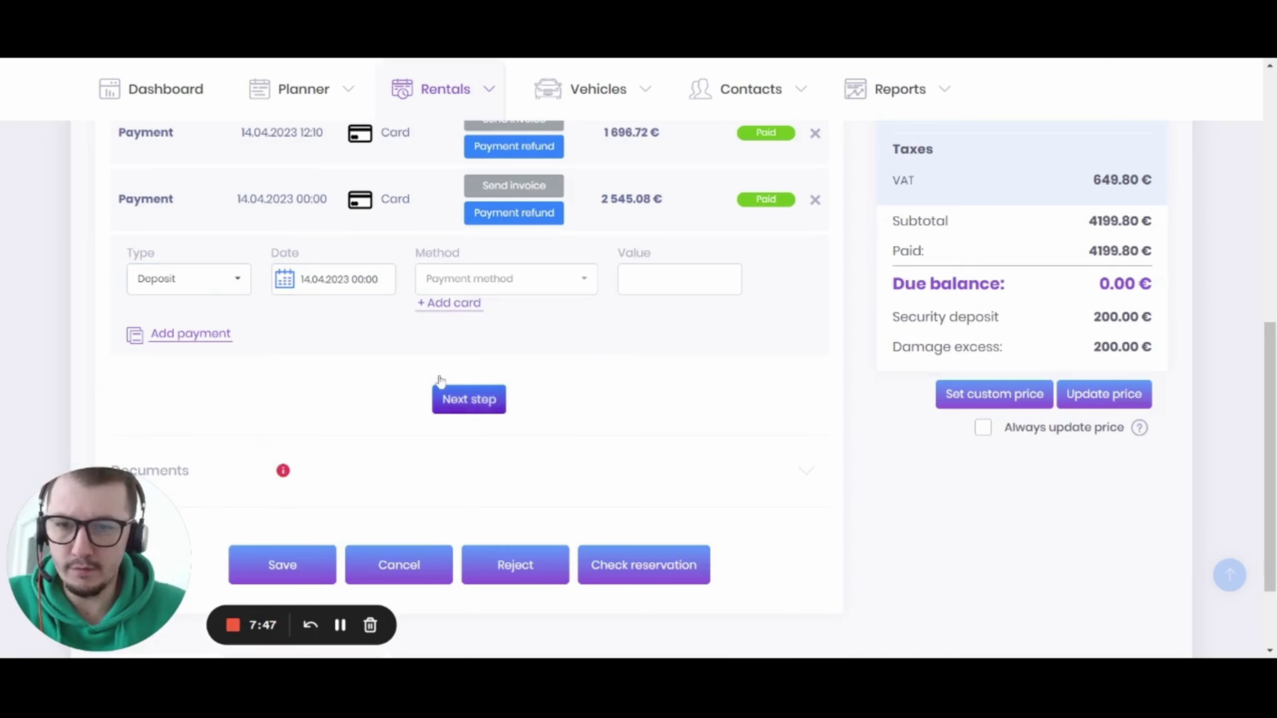
click(511, 285)
click(463, 414)
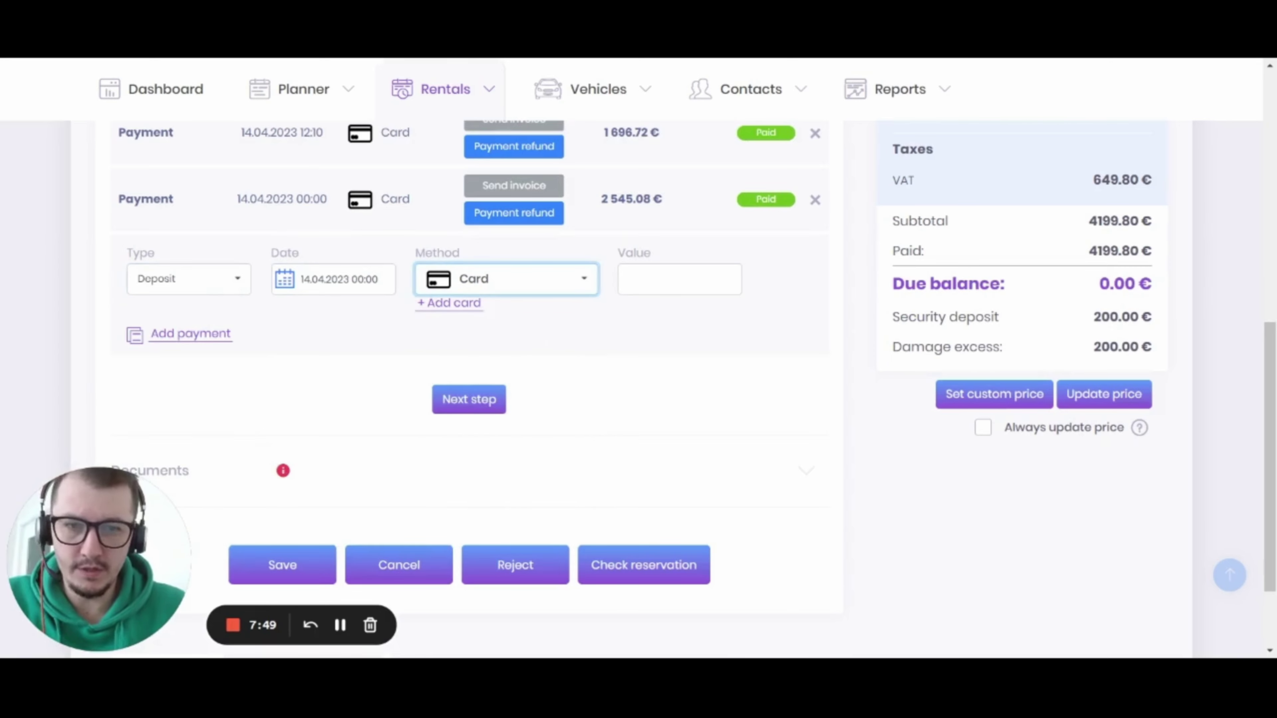
click(669, 292)
text(200)
click(190, 334)
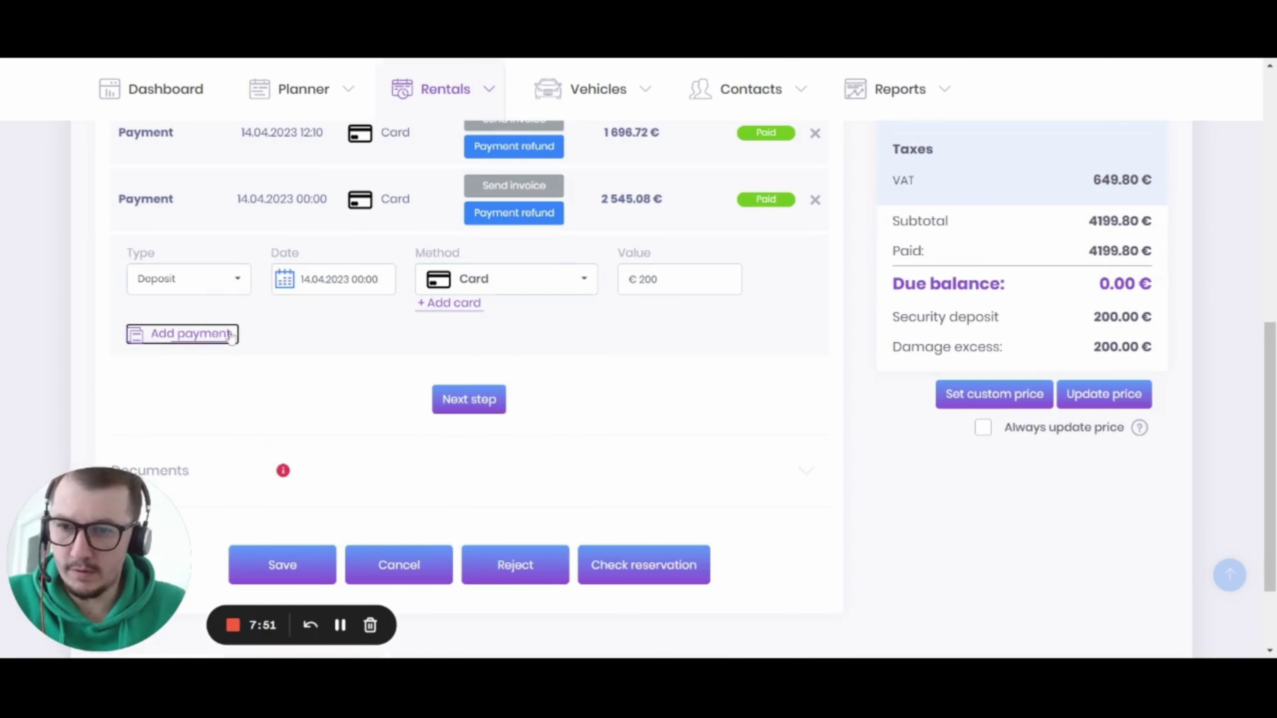
click(760, 267)
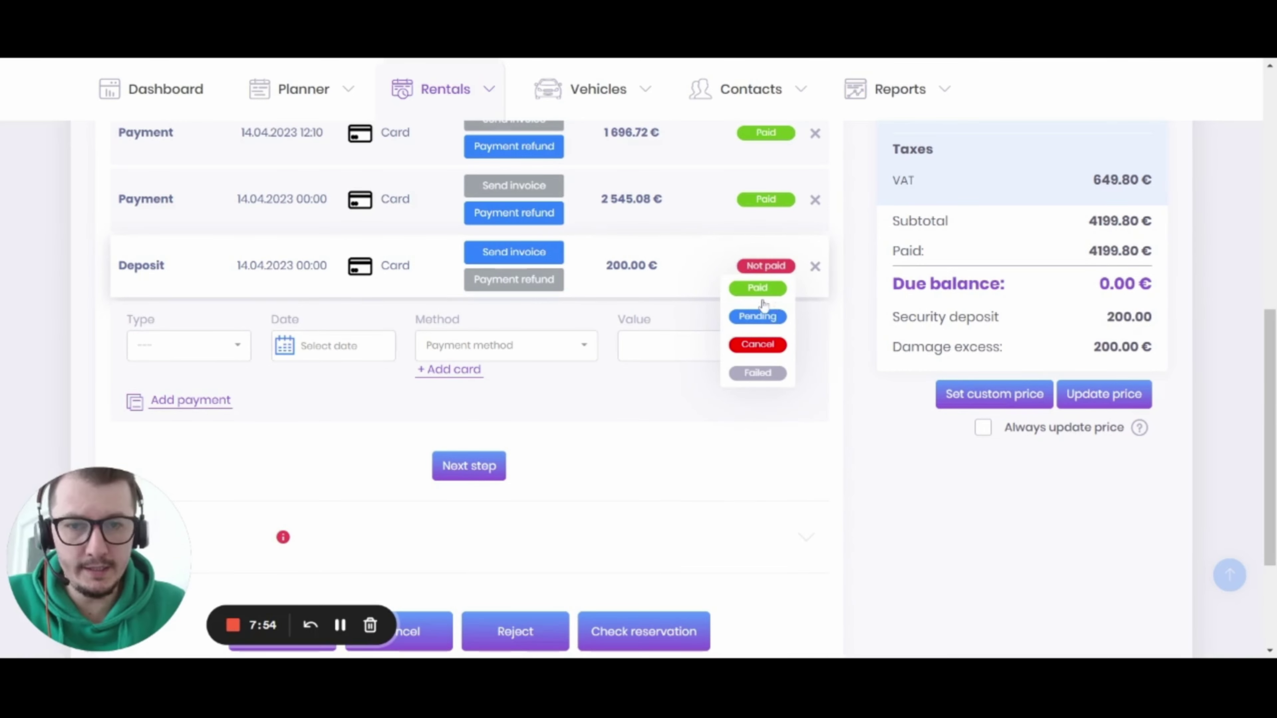
click(769, 299)
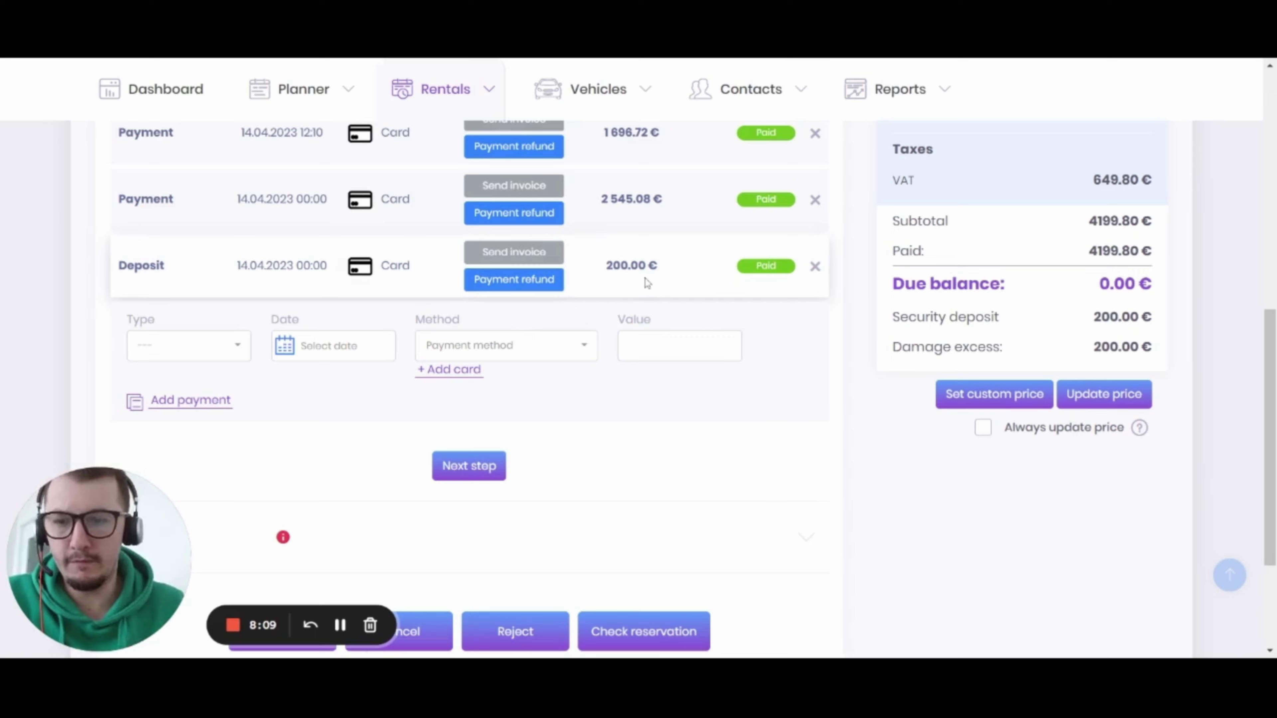
scroll(658, 467, up, 3)
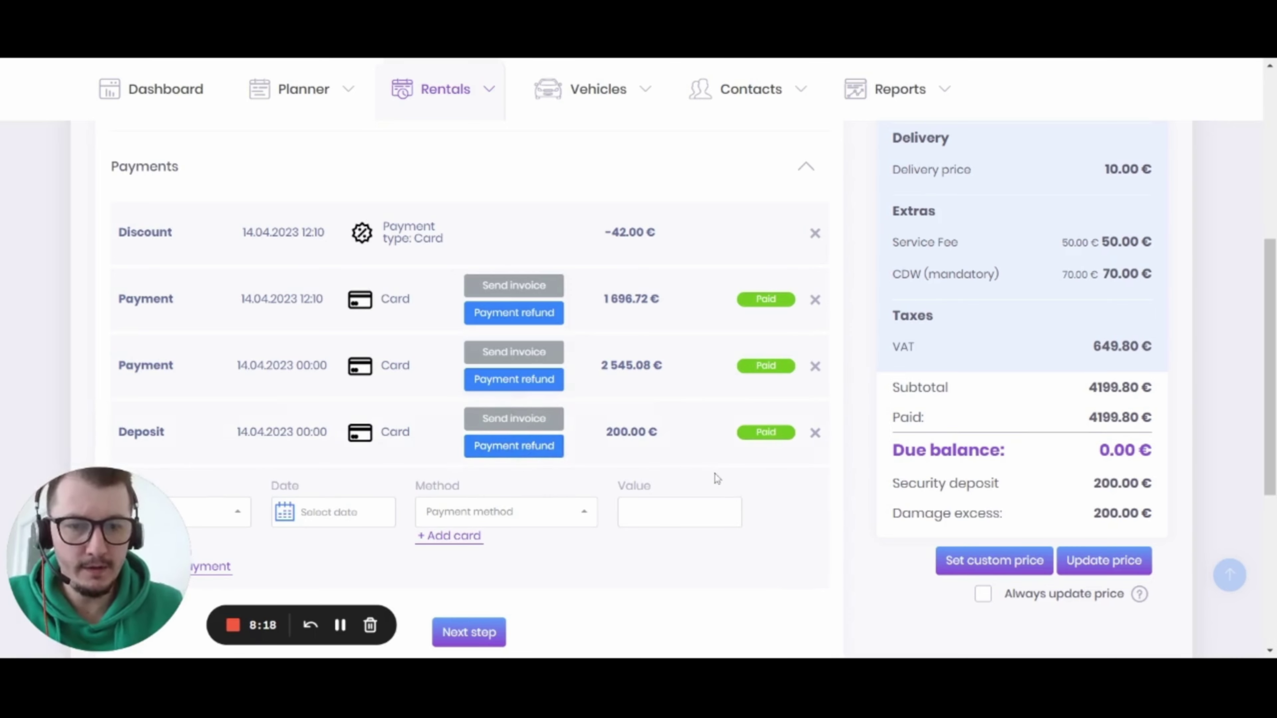
click(520, 450)
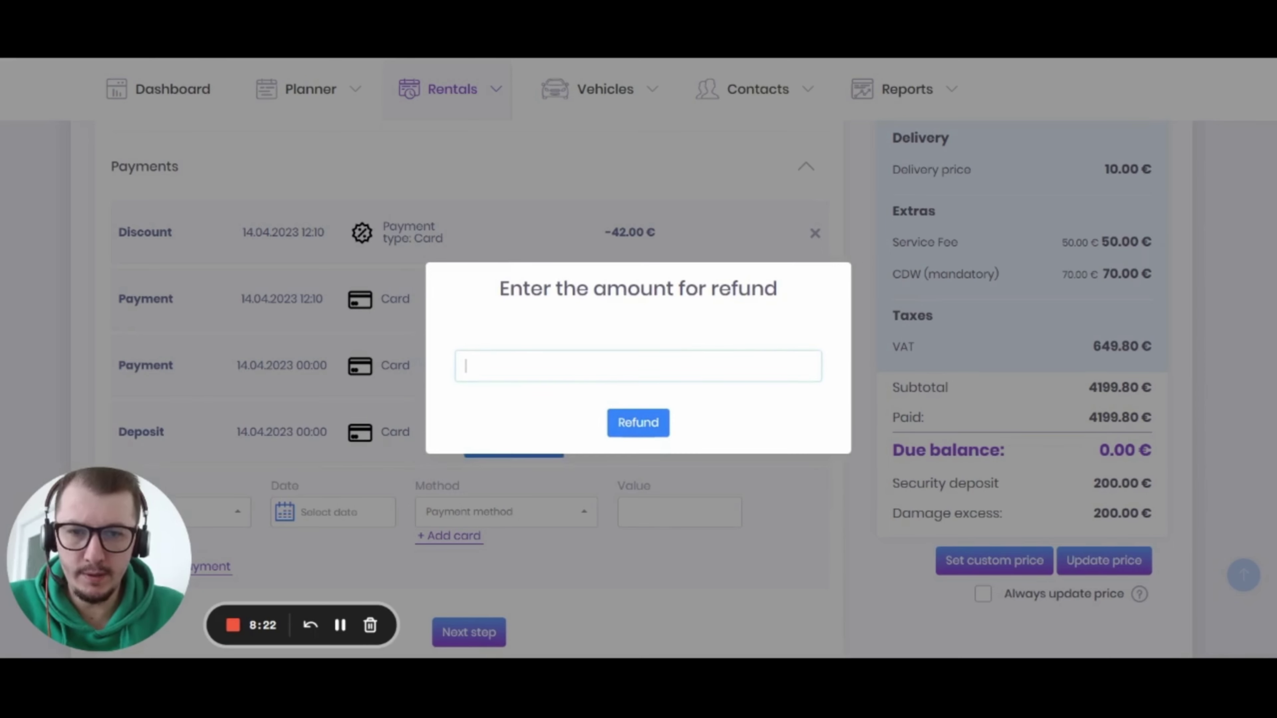
drag(563, 289, 736, 536)
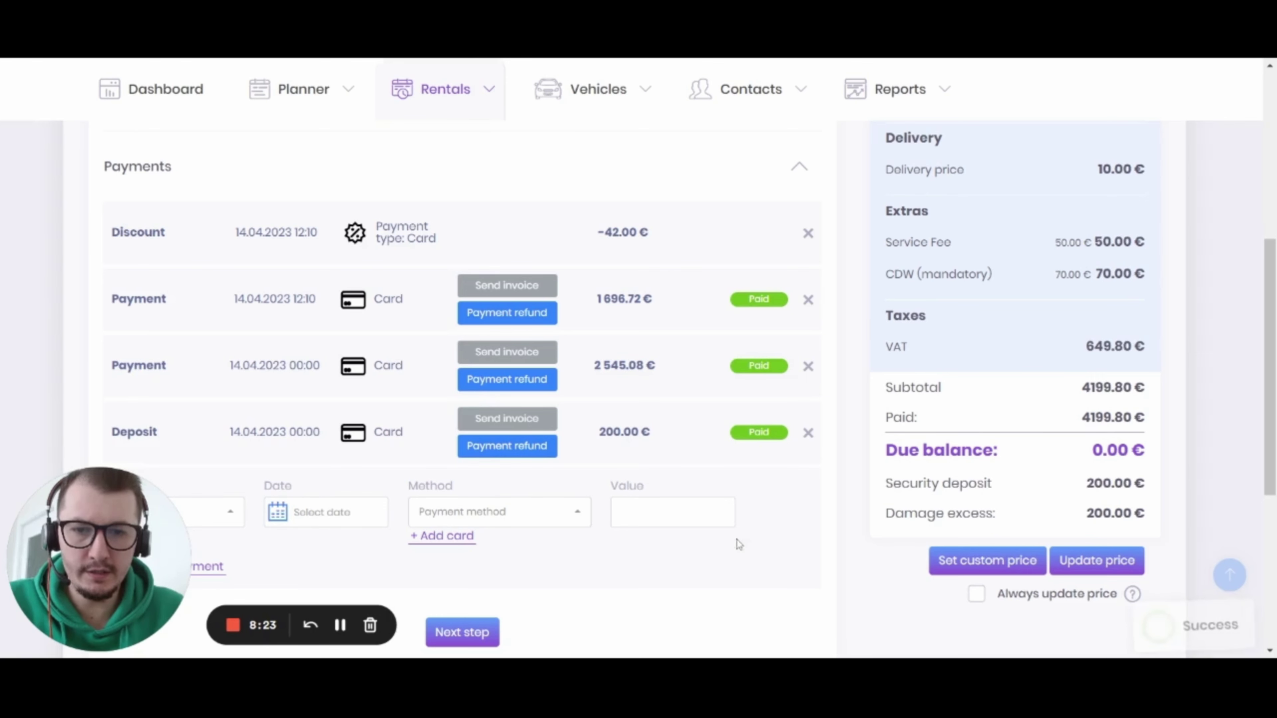
click(756, 433)
click(759, 512)
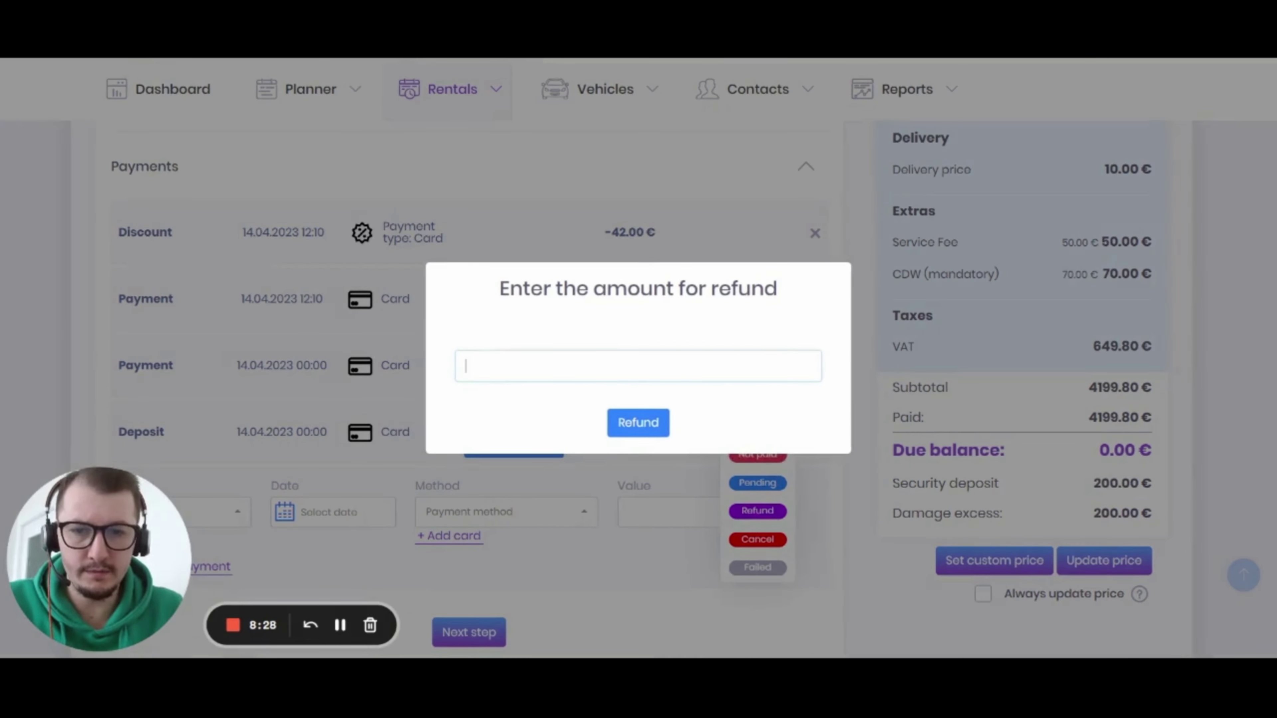
drag(495, 289, 812, 308)
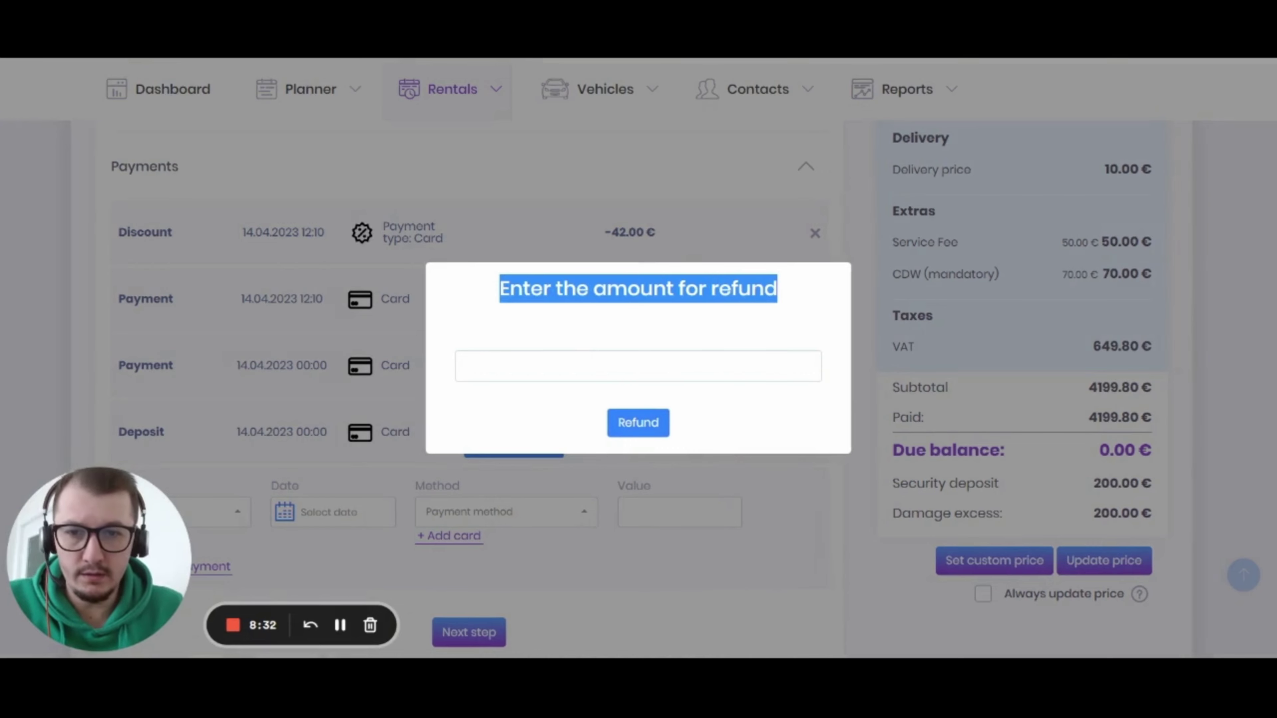
click(557, 351)
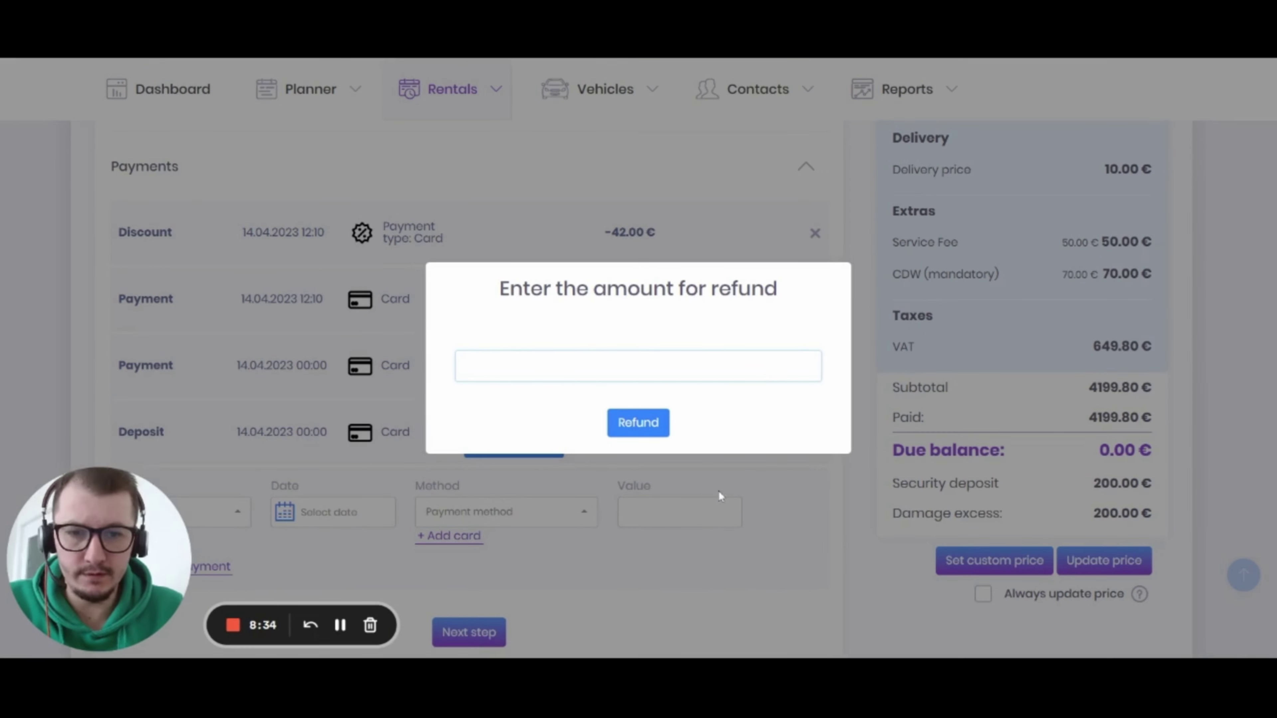
click(799, 522)
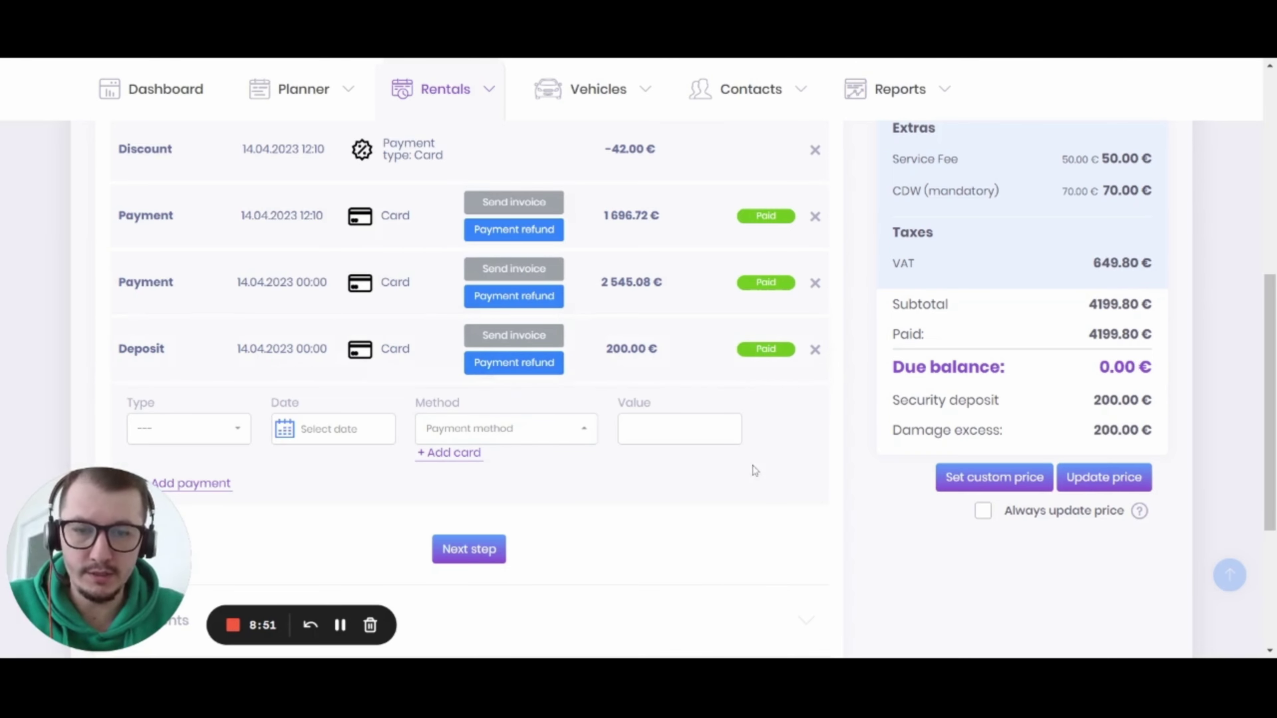
Step: Refund 200 € of the reservation's card deposit
click(527, 368)
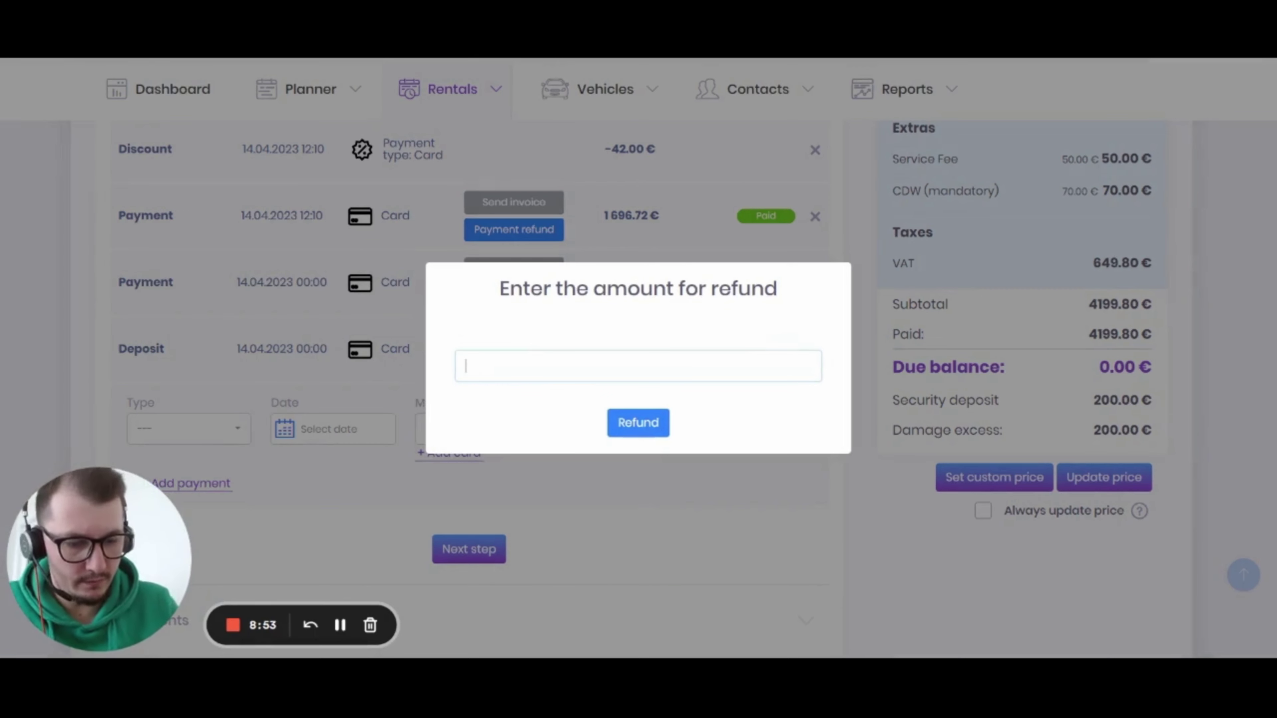
text(200)
click(651, 427)
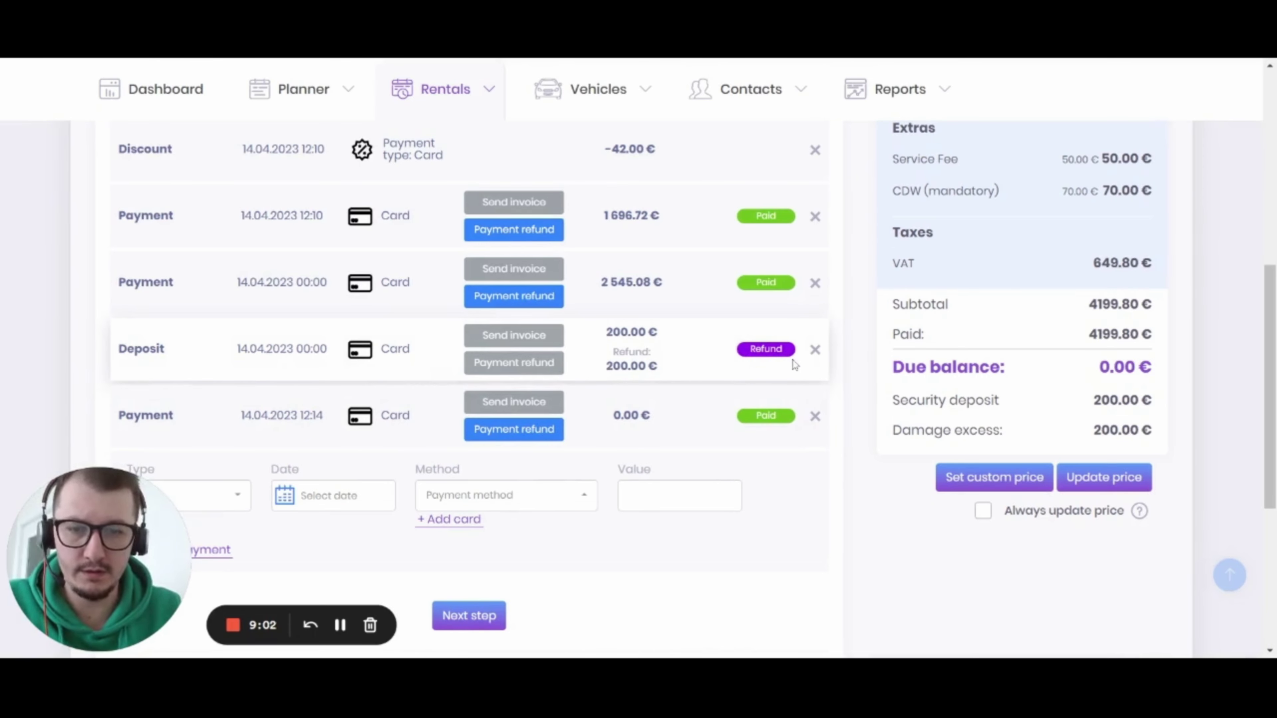
scroll(794, 363, down, 3)
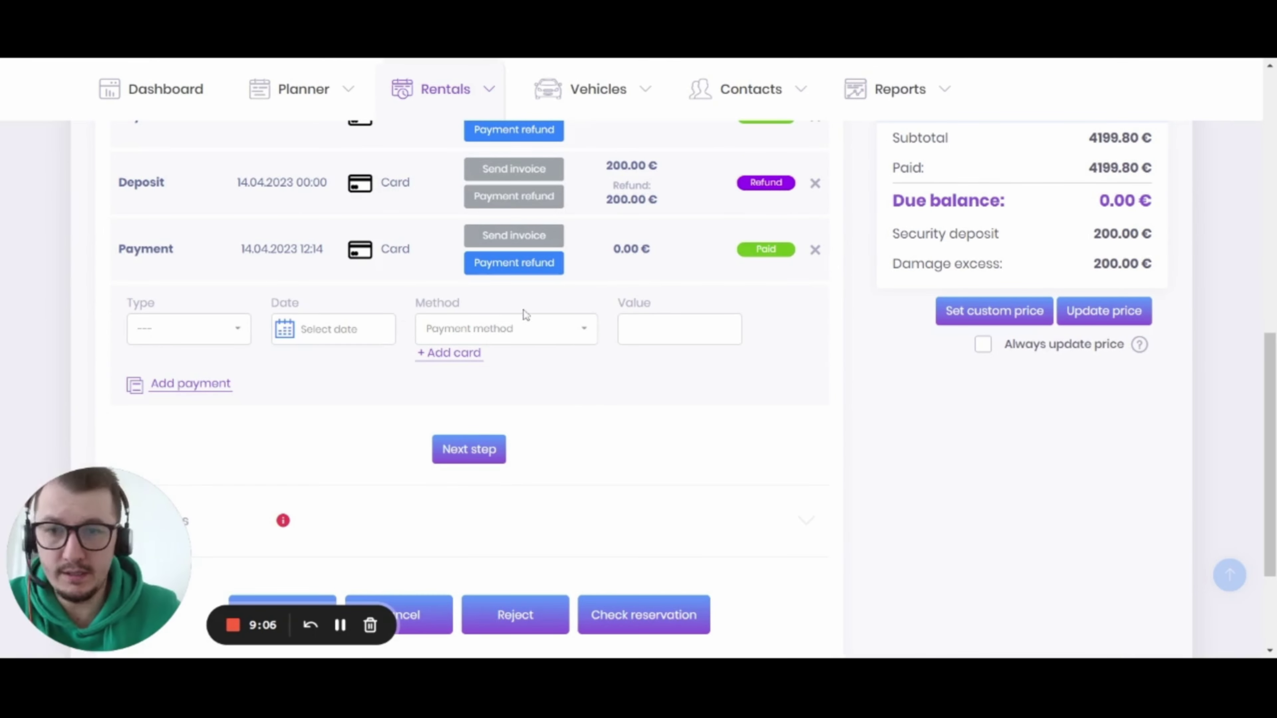
click(517, 328)
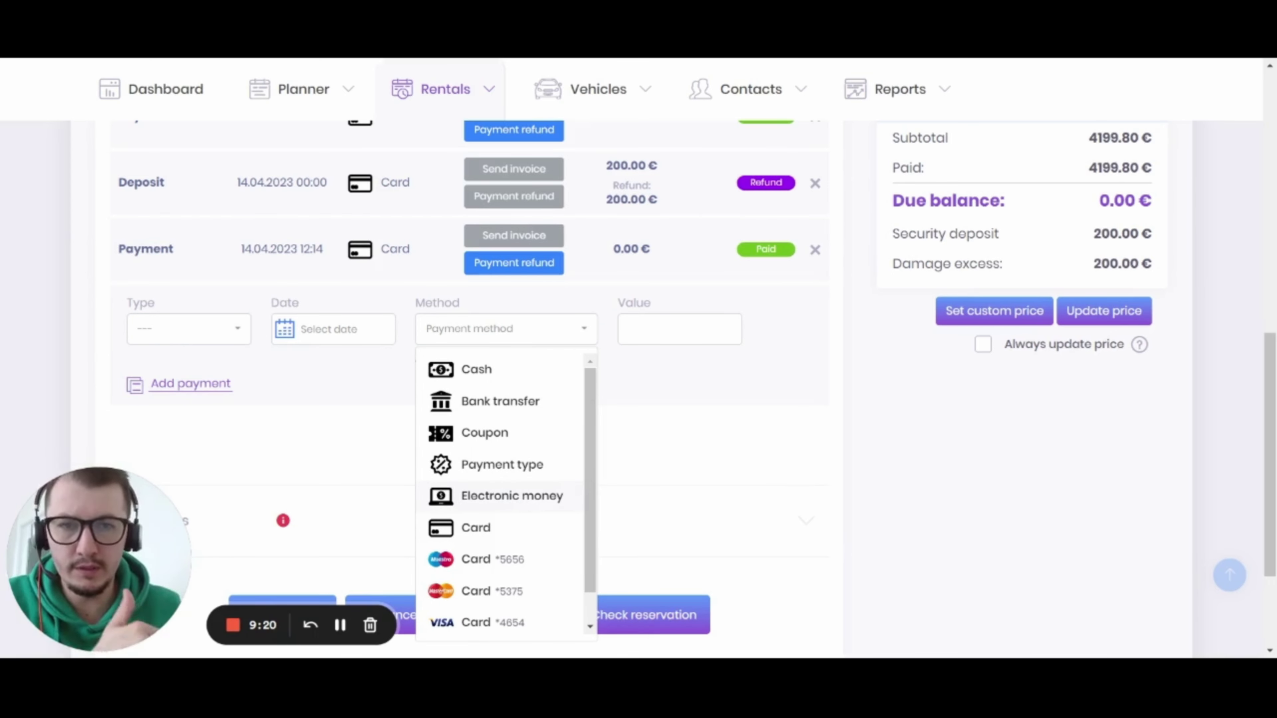
click(781, 477)
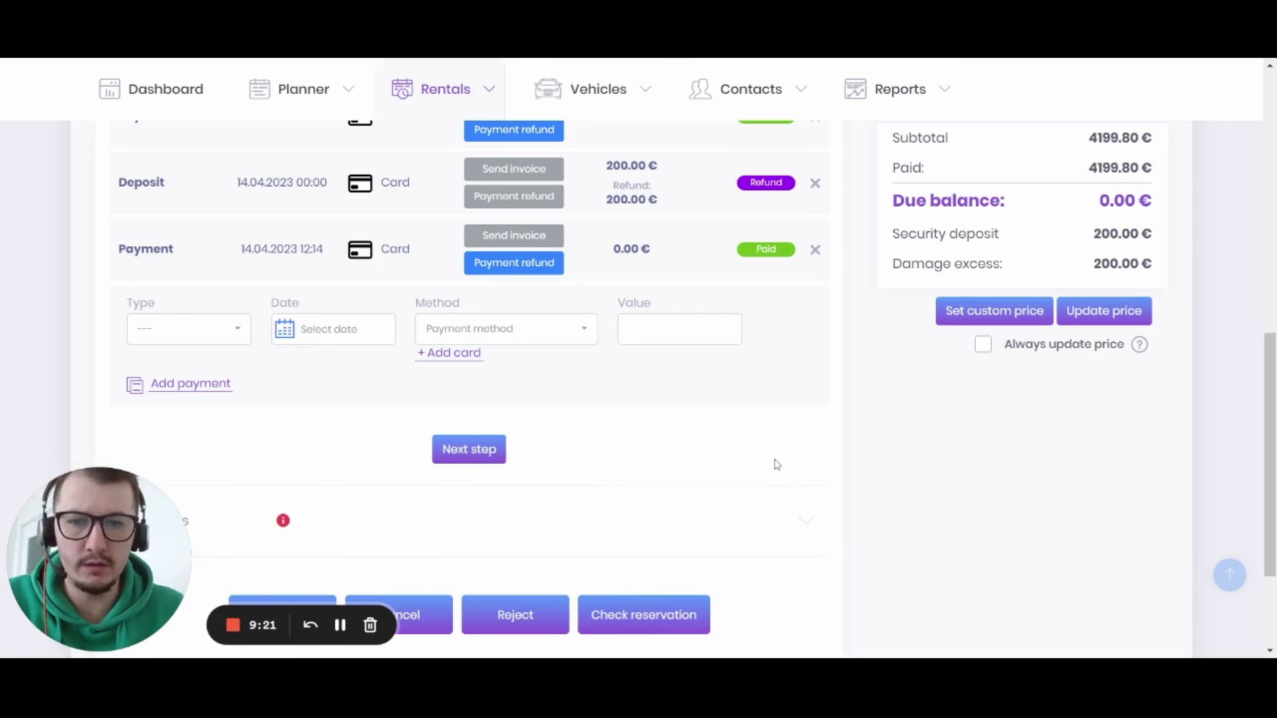